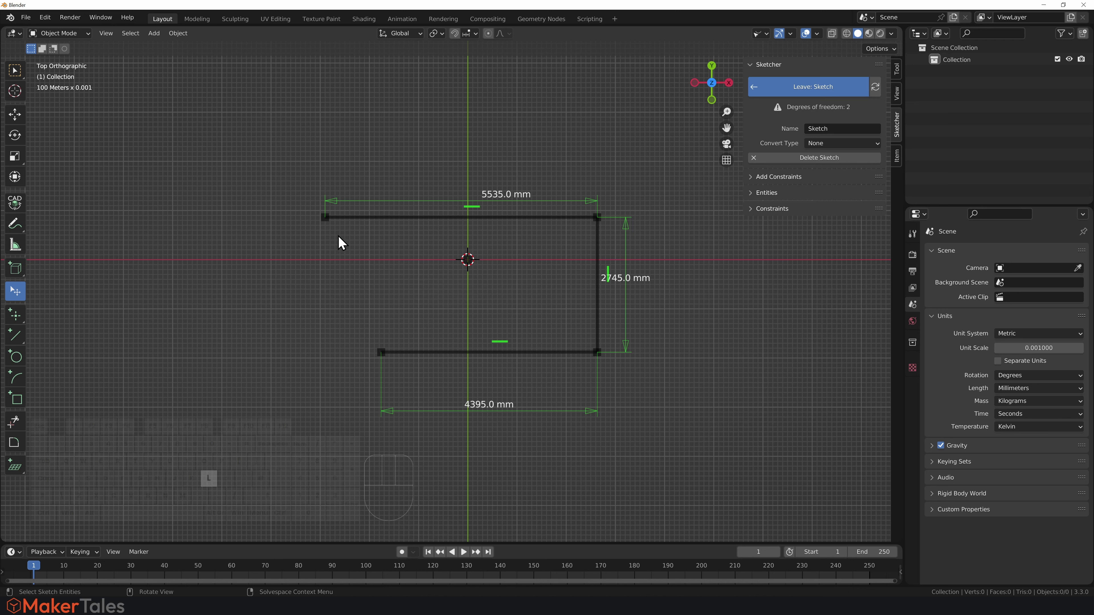
Step: Close the sketch outline with a line from the upper edge's left end to the lower edge's left end
{"action": "key", "text": "l"}
{"action": "left_click", "coordinate": [325, 217]}
{"action": "left_click", "coordinate": [380, 352]}
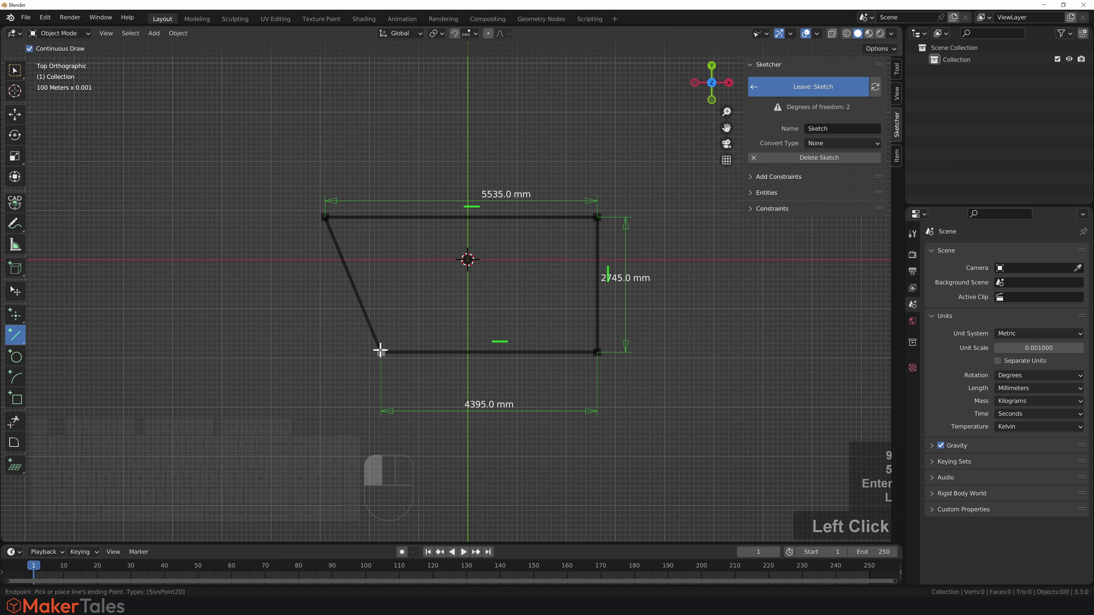
{"action": "right_click", "coordinate": [404, 324]}
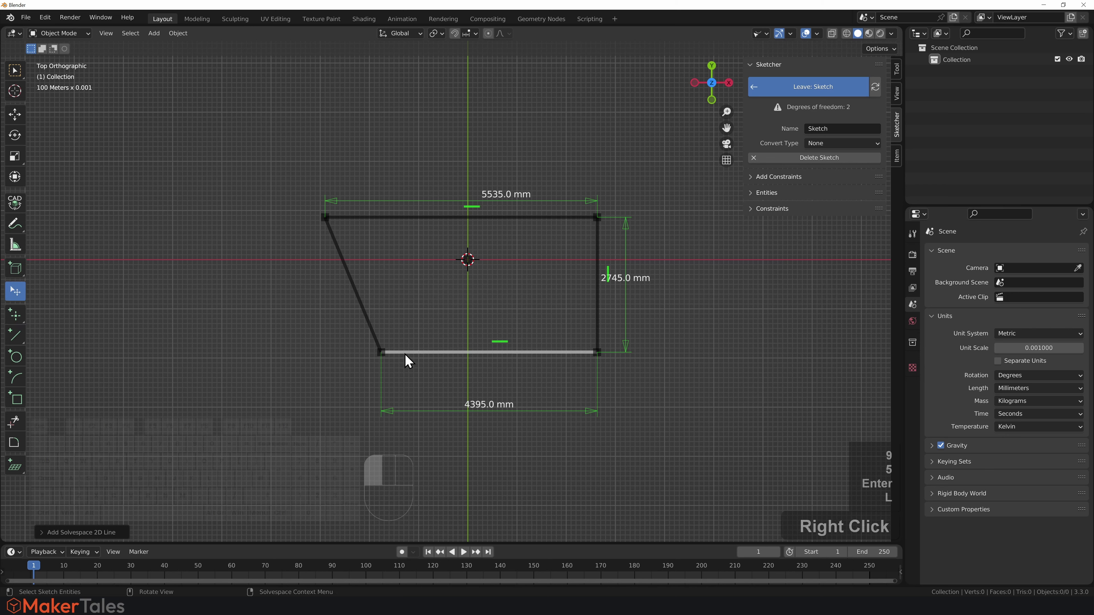
Step: Move the outline so that its lower edge lies close to the origin
{"action": "mouse_move", "coordinate": [508, 352]}
{"action": "left_mouse_down"}
{"action": "mouse_move", "coordinate": [518, 345]}
{"action": "mouse_move", "coordinate": [459, 265]}
{"action": "mouse_move", "coordinate": [464, 227]}
{"action": "mouse_move", "coordinate": [464, 261]}
{"action": "mouse_move", "coordinate": [507, 213]}
{"action": "mouse_move", "coordinate": [477, 255]}
{"action": "left_mouse_up"}
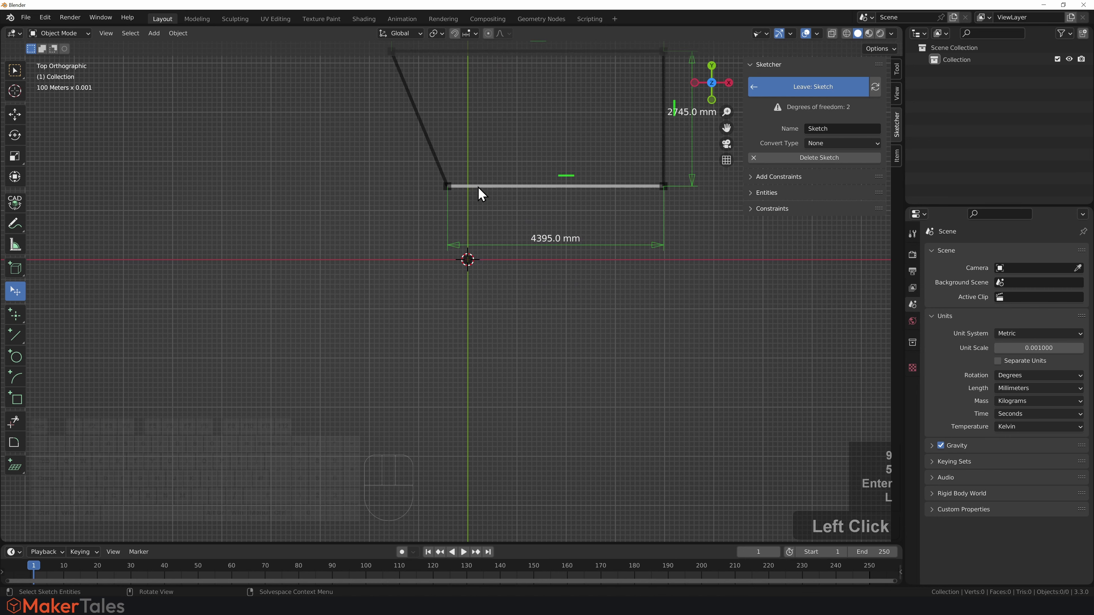
{"action": "left_click_drag", "start_coordinate": [478, 190], "coordinate": [469, 260]}
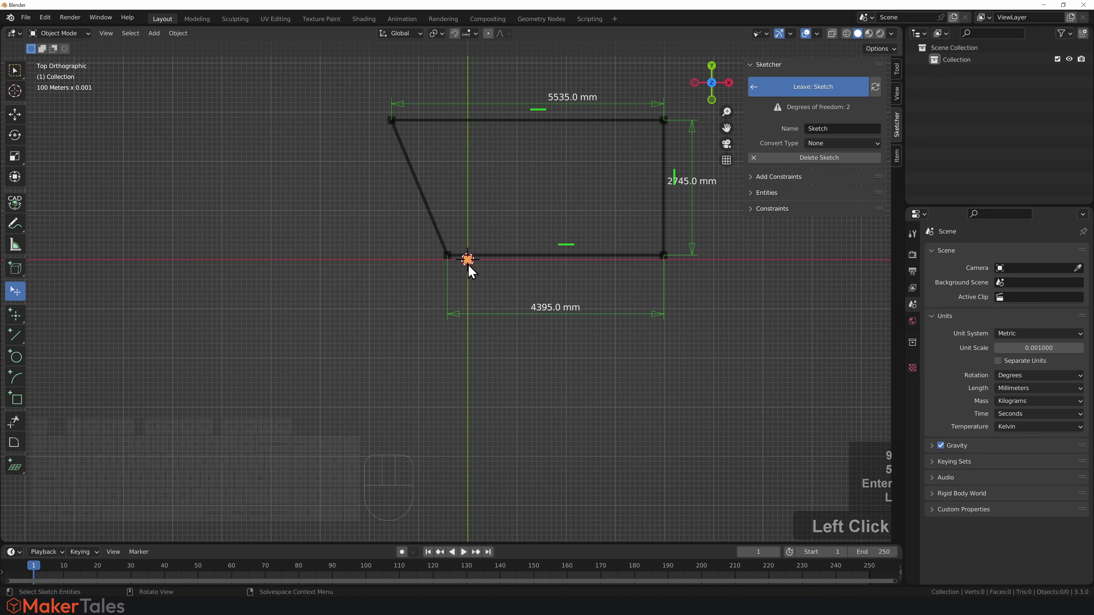
{"action": "scroll", "coordinate": [469, 264], "scroll_direction": "up", "scroll_amount": 6}
{"action": "middle_click_drag", "start_coordinate": [473, 263], "coordinate": [469, 283], "text": "shift"}
{"action": "scroll", "coordinate": [464, 315], "scroll_direction": "down", "scroll_amount": 2, "text": "shift"}
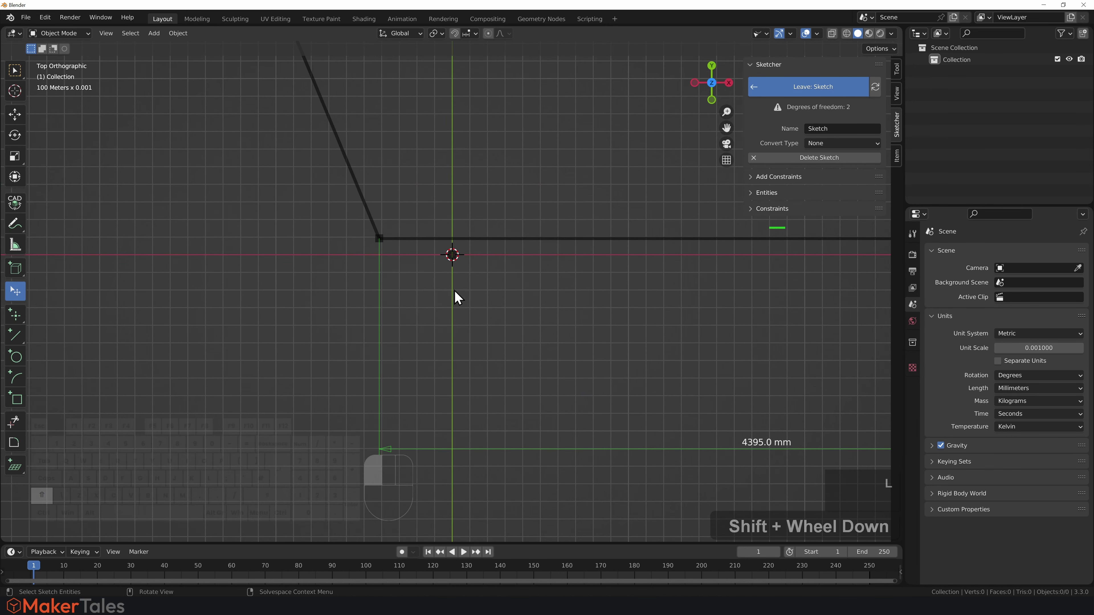
Step: Try to constrain the origin to the outline's lower-left corner with a coincident constraint, and undo the attempt
{"action": "left_click", "coordinate": [450, 259]}
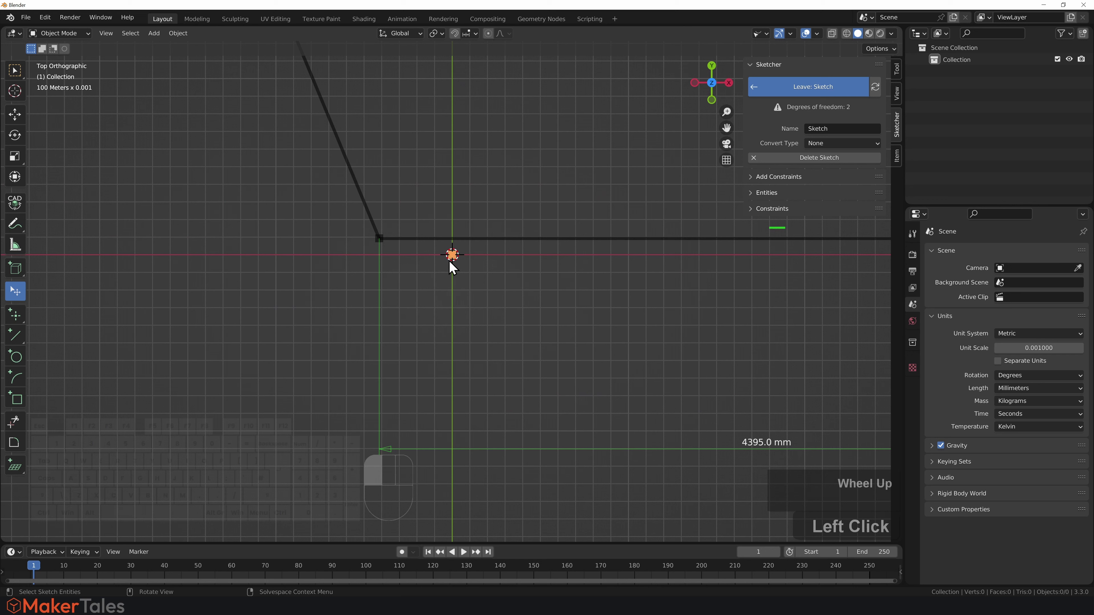
{"action": "left_click", "coordinate": [382, 239], "text": "shift"}
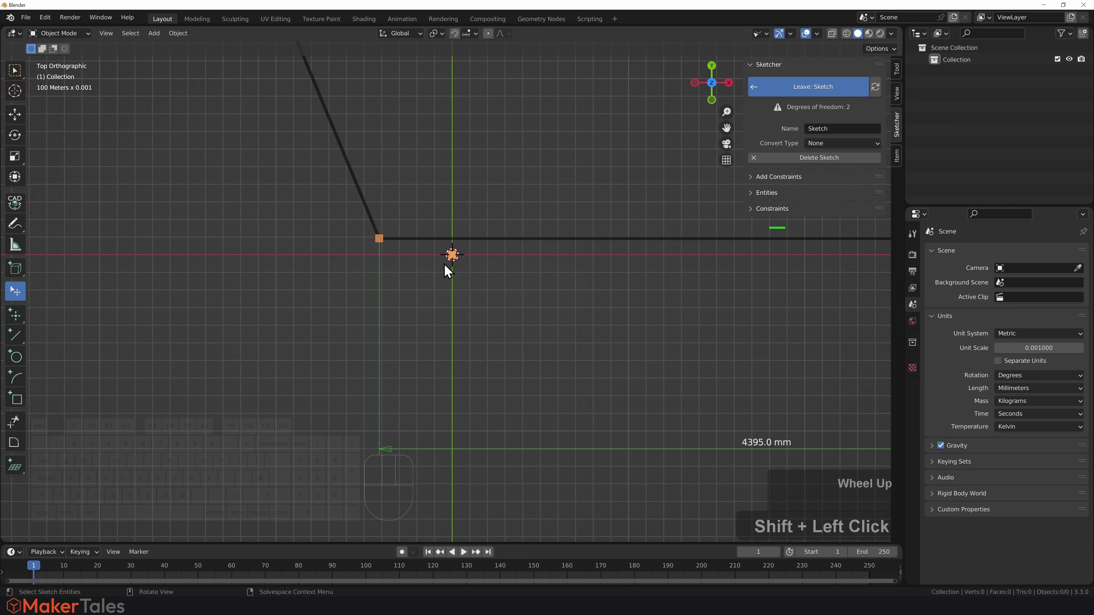
{"action": "key", "text": "shift+c"}
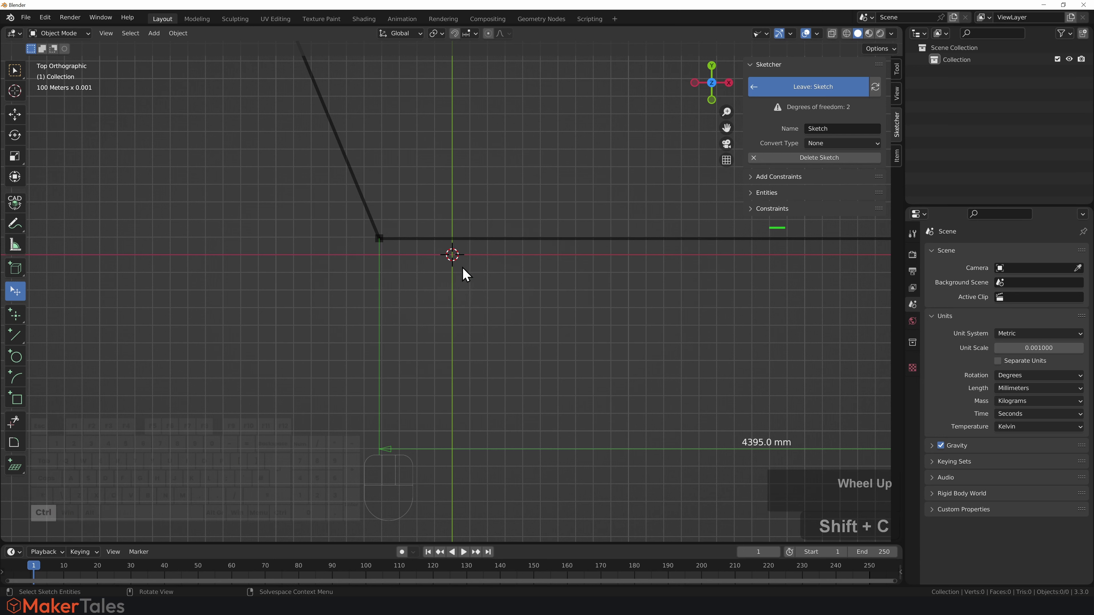
{"action": "scroll", "coordinate": [462, 267], "scroll_direction": "down", "scroll_amount": 1, "text": "shift"}
{"action": "key", "text": "ctrl+z"}
Step: Make the outline's lower-left corner coincident with the origin
{"action": "left_click", "coordinate": [388, 237]}
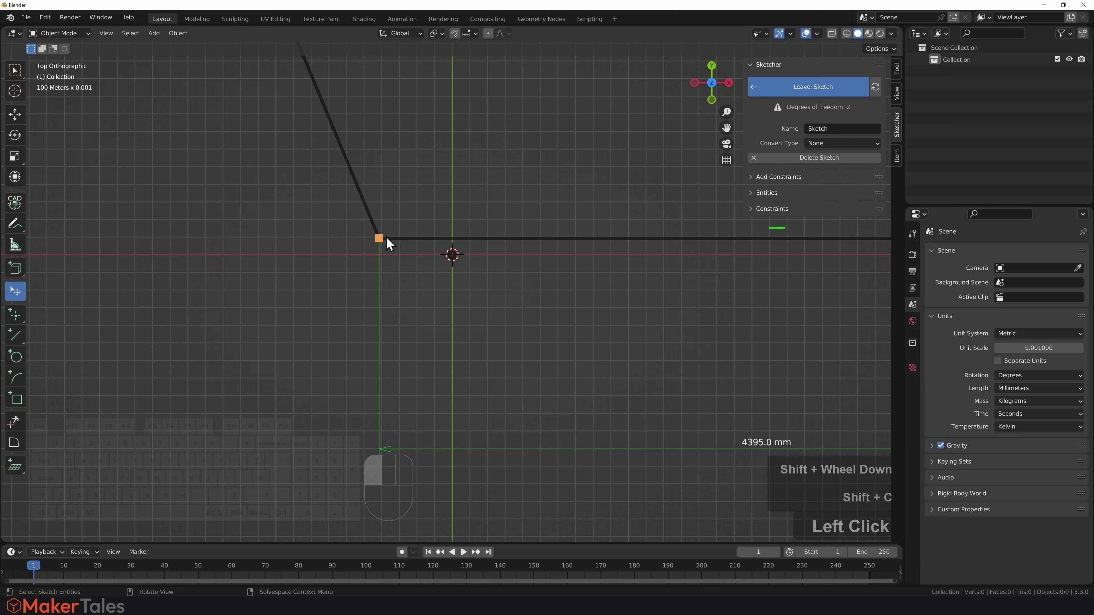
{"action": "left_click", "coordinate": [455, 257], "text": "shift"}
{"action": "key", "text": "shift+c"}
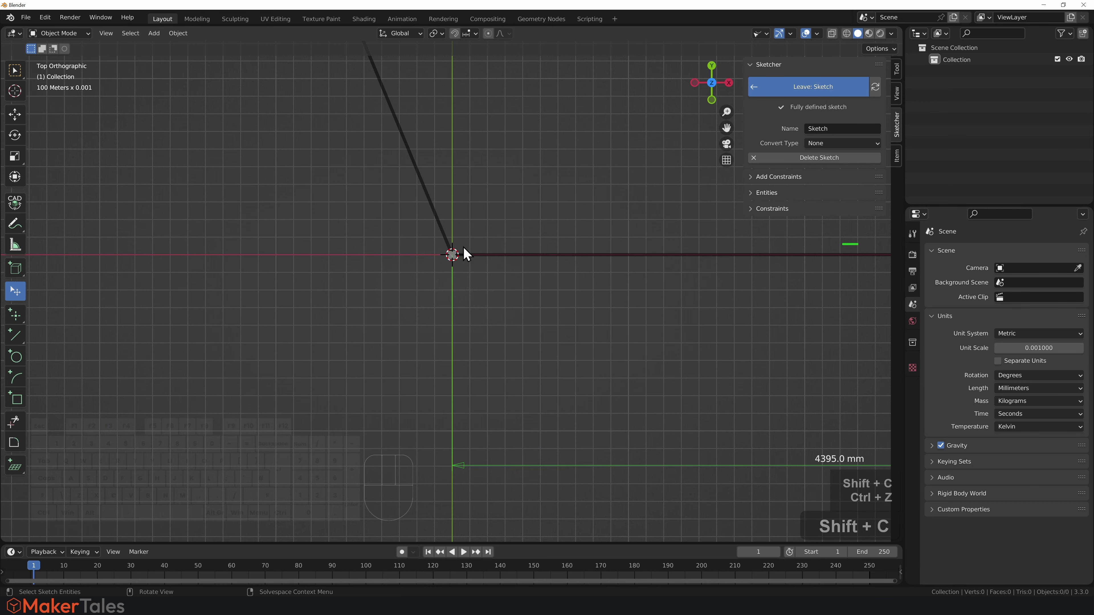
{"action": "scroll", "coordinate": [544, 207], "scroll_direction": "down", "scroll_amount": 5}
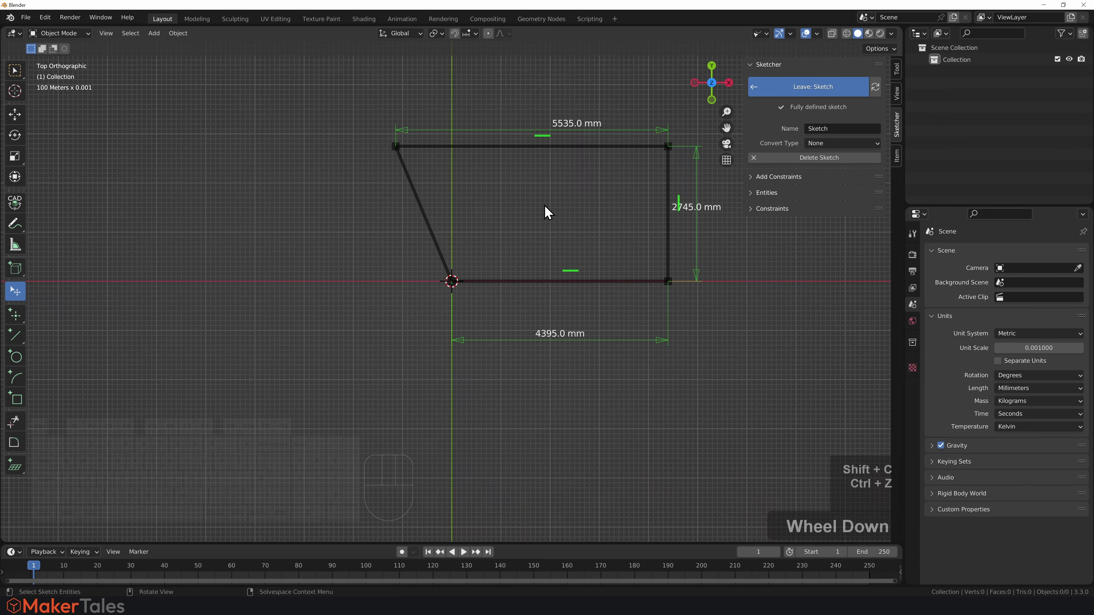
Step: Reposition the right edge's height dimension and the upper edge's length dimension slightly farther outside the outline
{"action": "scroll", "coordinate": [546, 216], "scroll_direction": "up", "scroll_amount": 6}
{"action": "middle_click_drag", "start_coordinate": [558, 215], "coordinate": [473, 232], "text": "shift"}
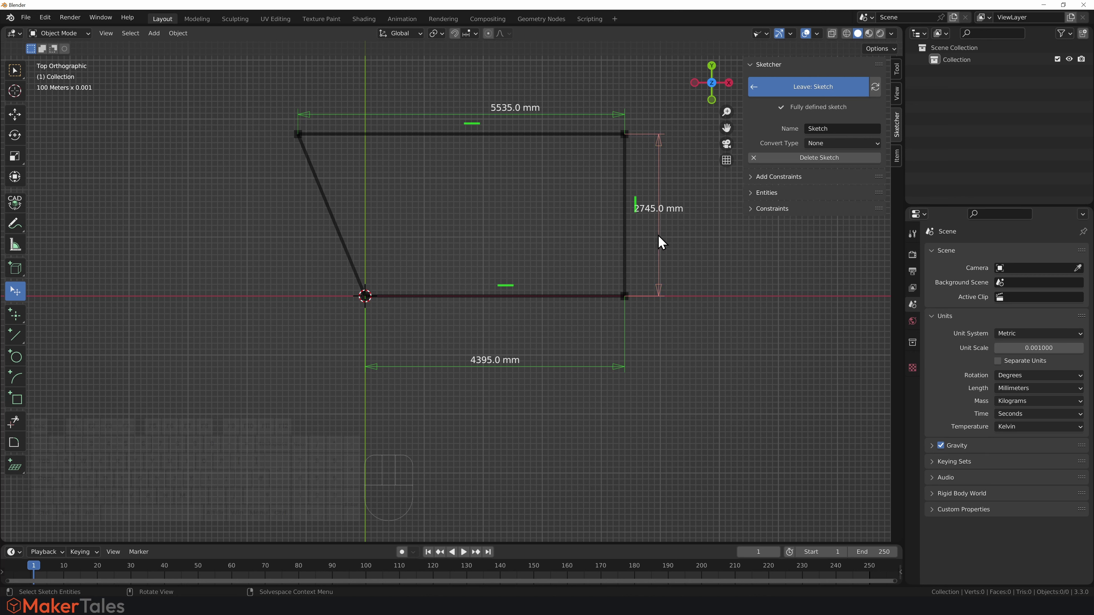
{"action": "left_click_drag", "start_coordinate": [657, 236], "coordinate": [673, 241]}
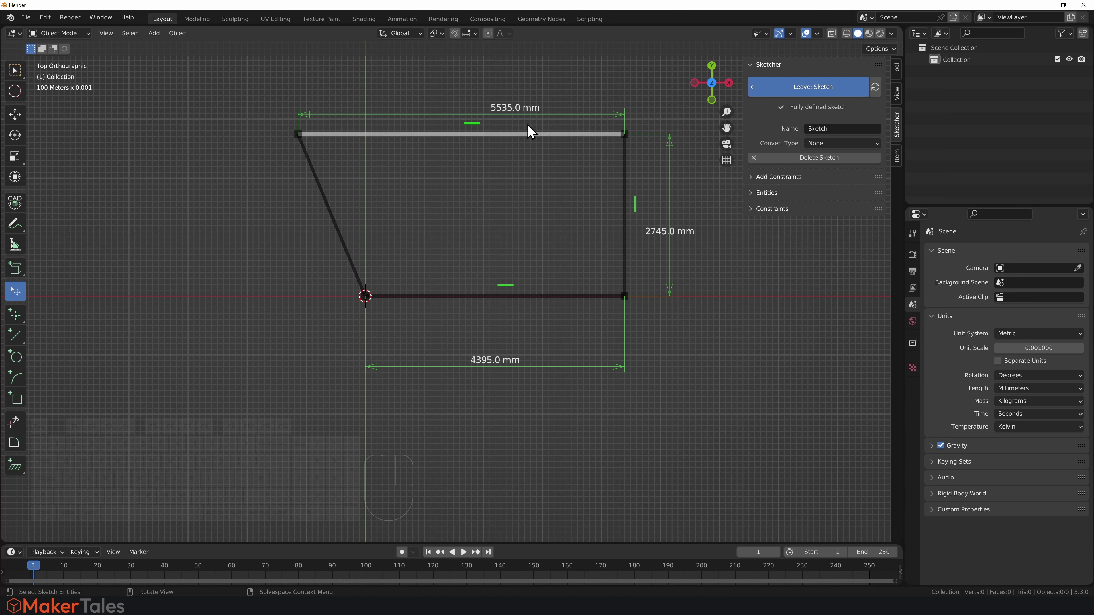
{"action": "left_click_drag", "start_coordinate": [518, 114], "coordinate": [482, 110]}
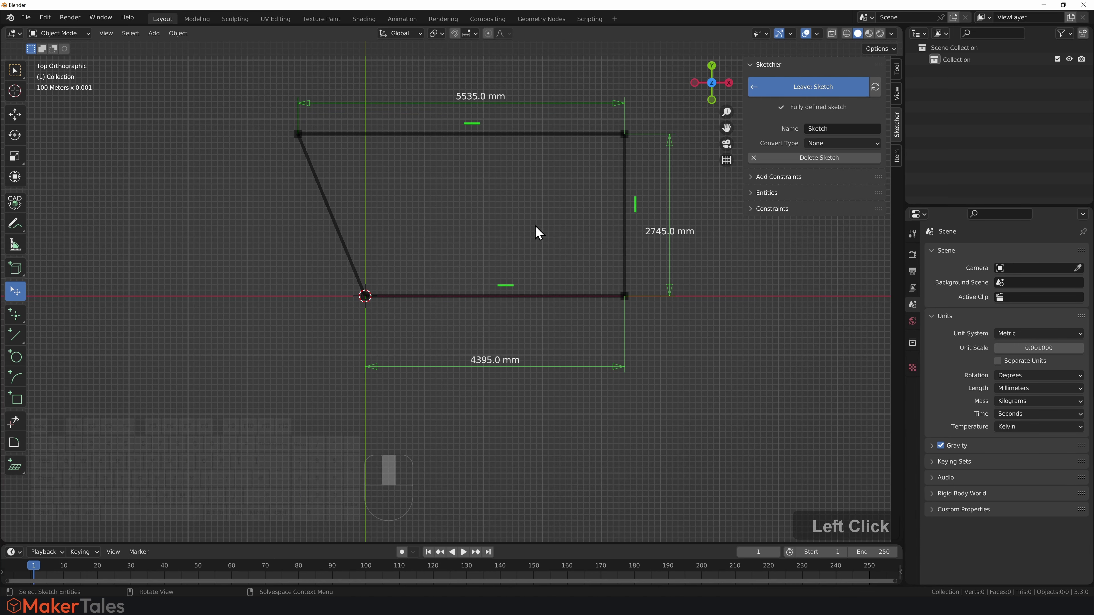
Step: Set the sketch's convert type to Mesh
{"action": "mouse_move", "coordinate": [535, 228]}
{"action": "middle_mouse_down"}
{"action": "mouse_move", "coordinate": [488, 159]}
{"action": "mouse_move", "coordinate": [557, 286]}
{"action": "mouse_move", "coordinate": [458, 245]}
{"action": "mouse_move", "coordinate": [493, 302]}
{"action": "middle_mouse_up"}
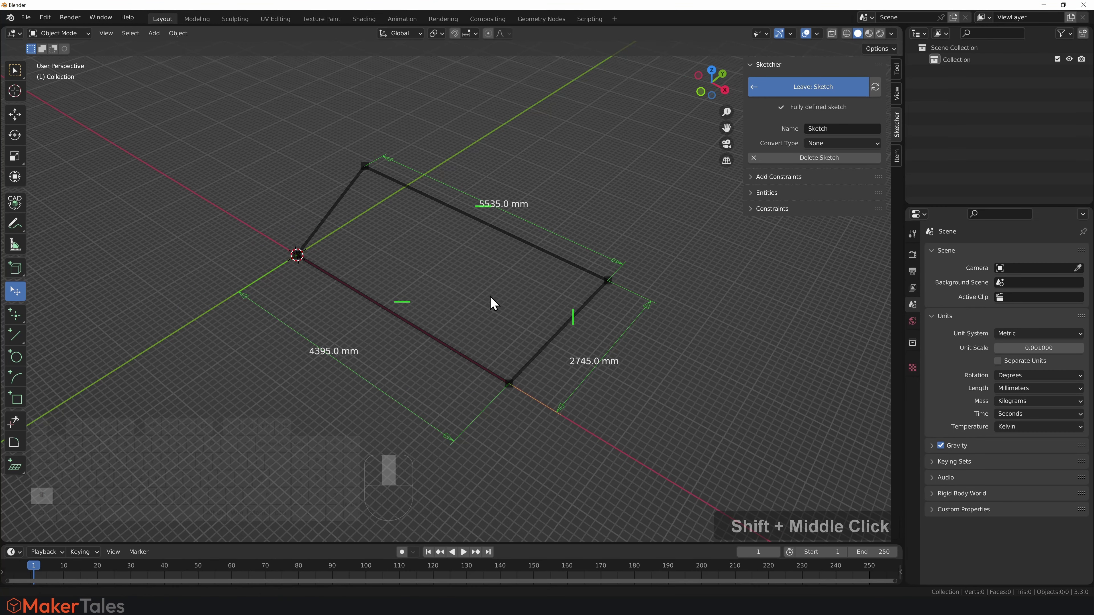
{"action": "left_click", "coordinate": [840, 145]}
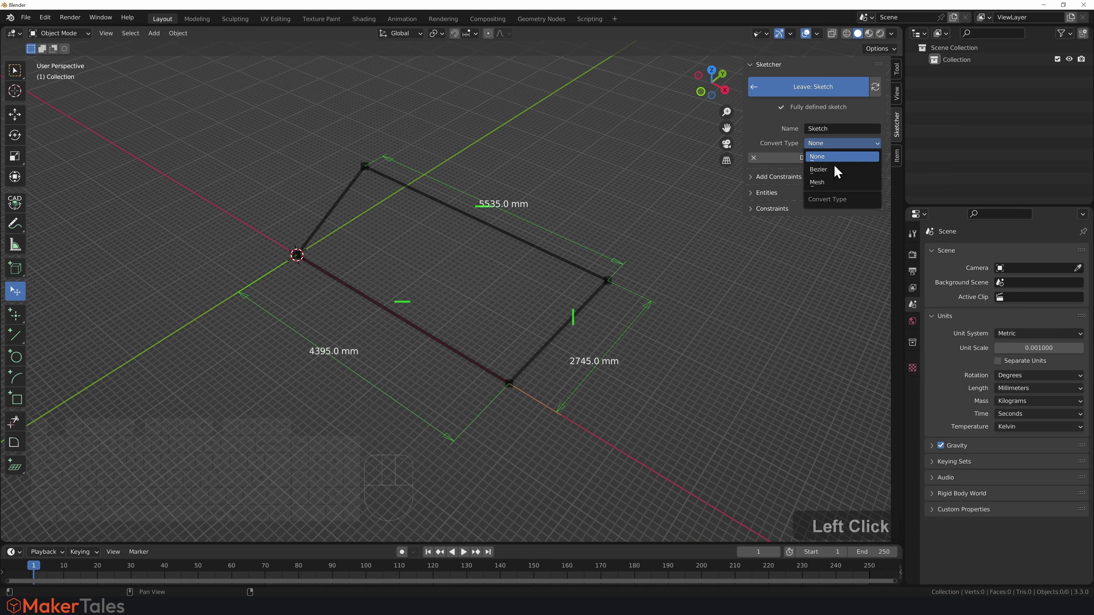
{"action": "left_click", "coordinate": [816, 182]}
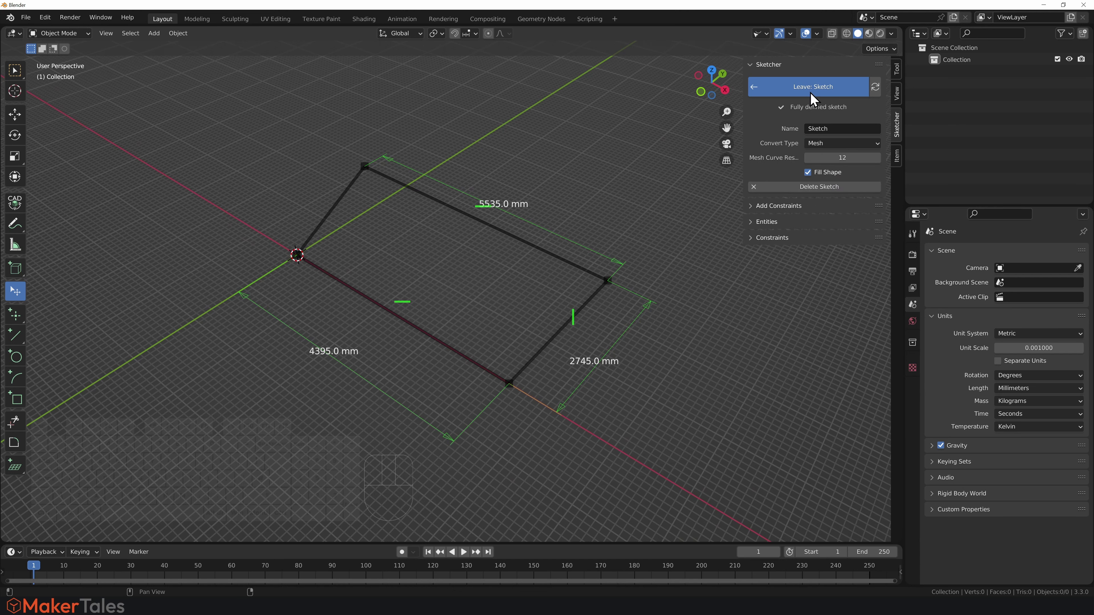
Step: Name the sketch "Core Floor Plan" and leave sketch editing
{"action": "left_click", "coordinate": [826, 129]}
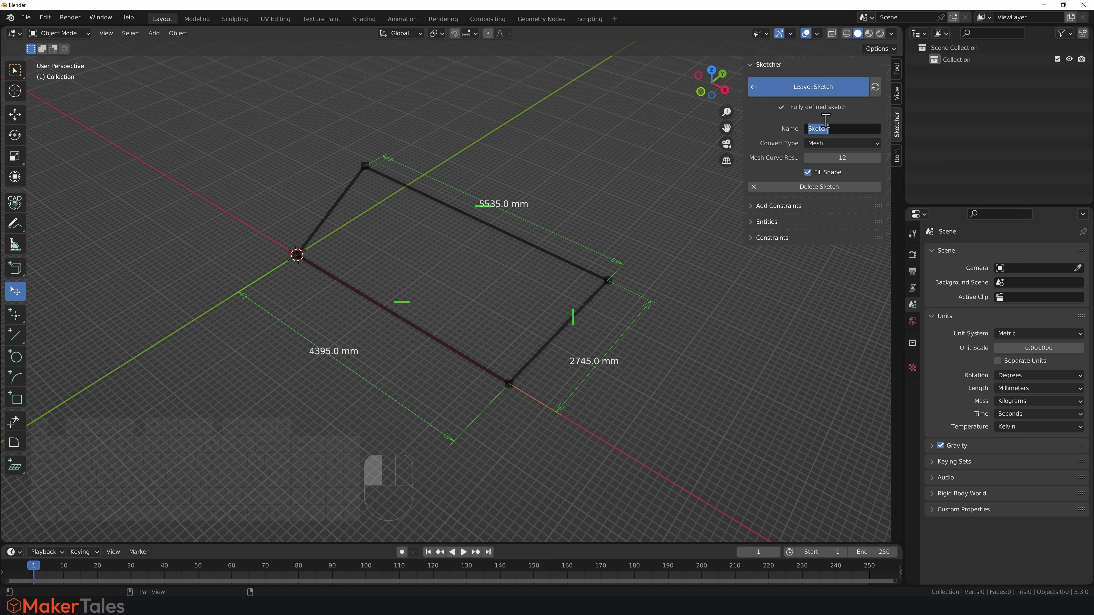
{"action": "type", "text": "Floor"}
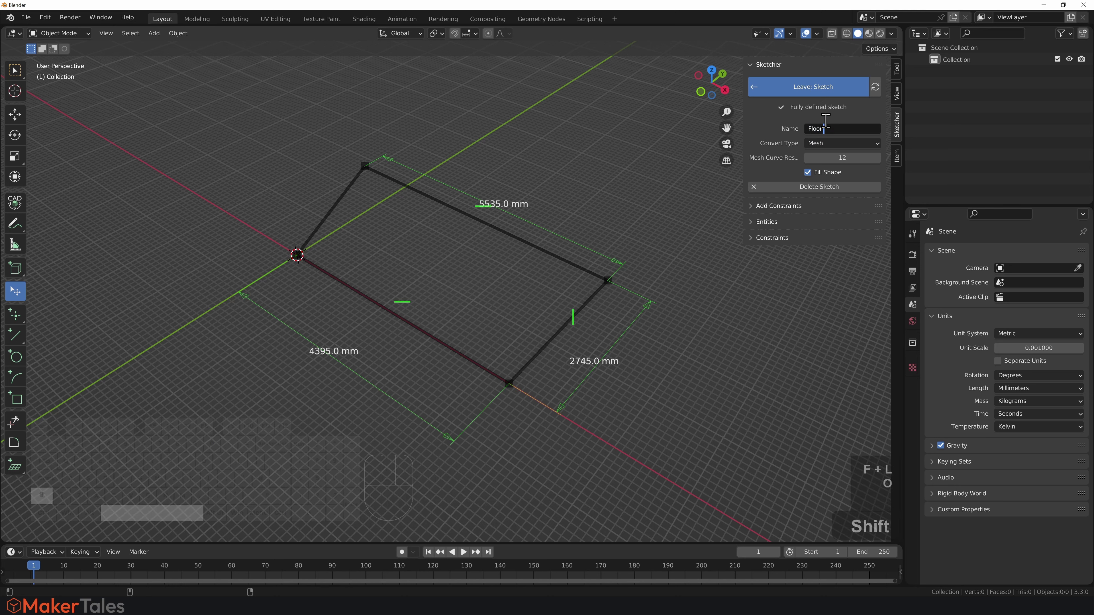
{"action": "type", "text": " Plan"}
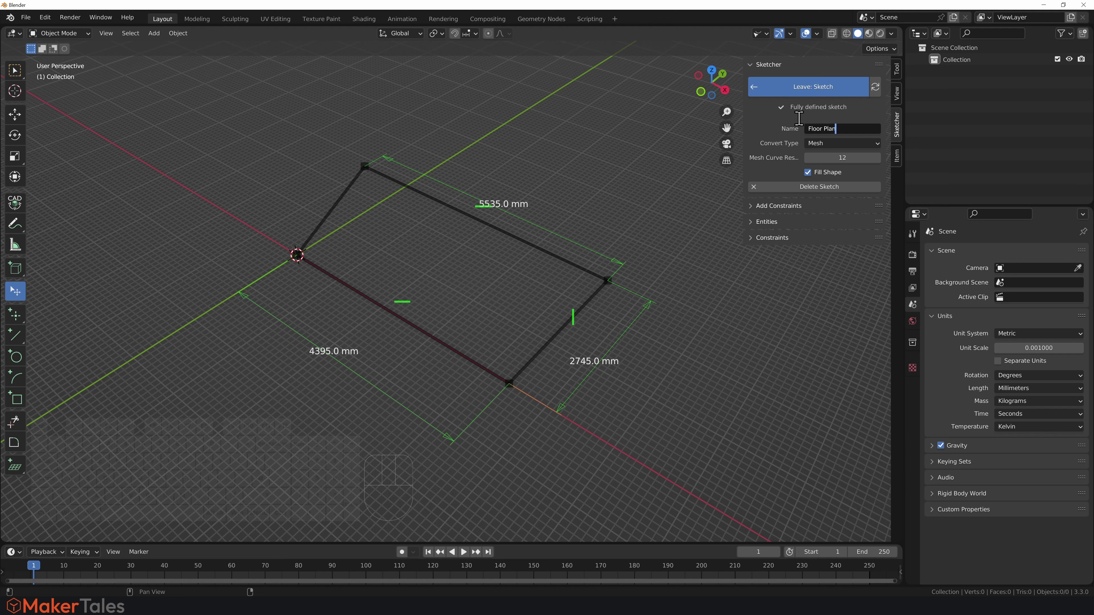
{"action": "left_click", "coordinate": [807, 129]}
{"action": "type", "text": "Core"}
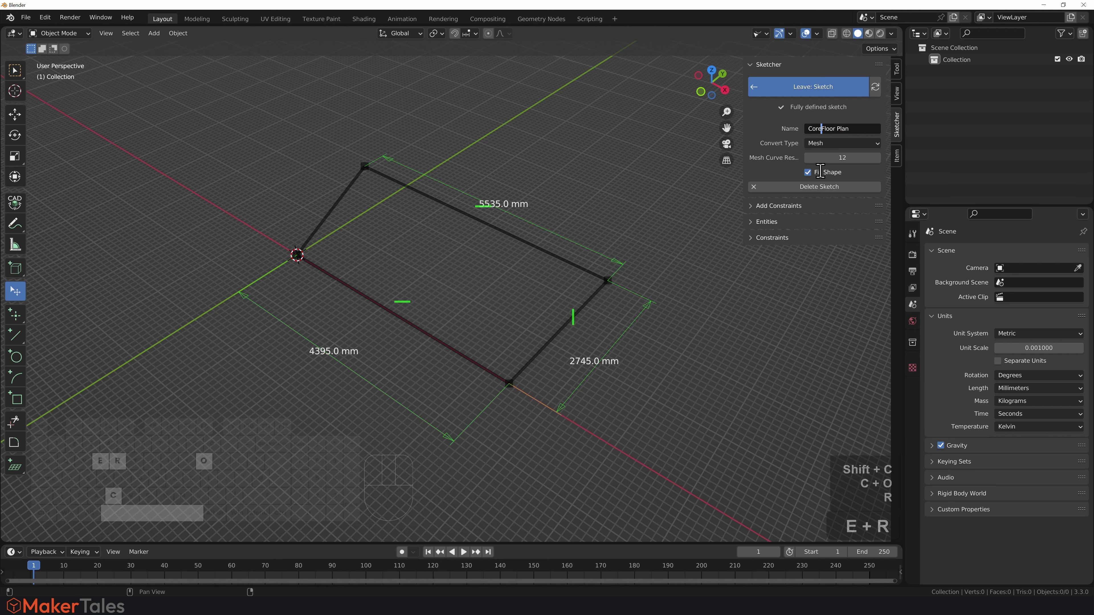
{"action": "left_click", "coordinate": [816, 88]}
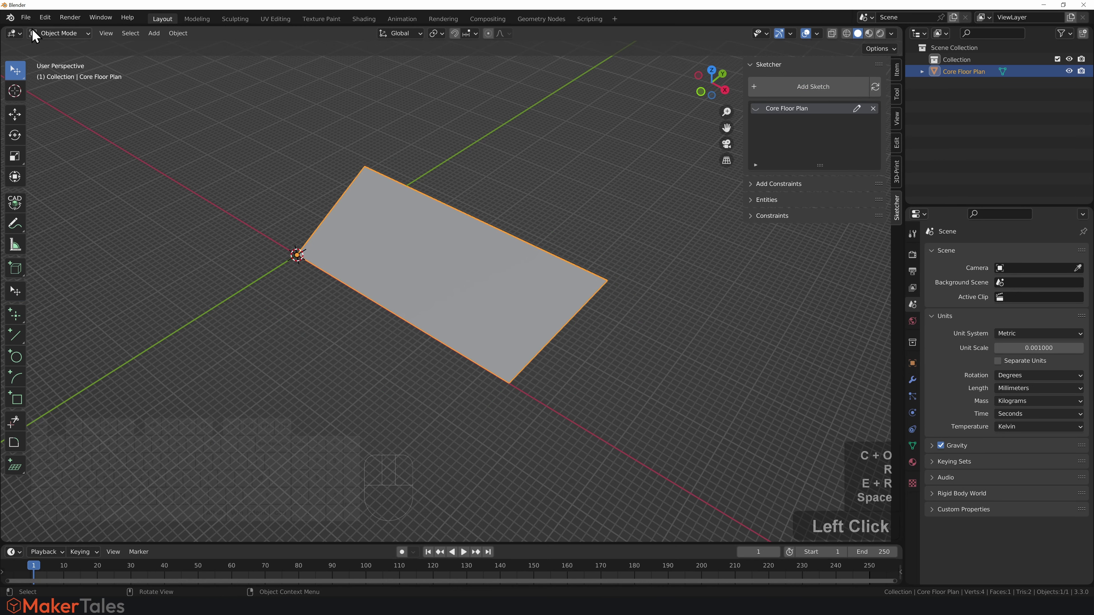
Step: Save the project on the desktop as "Maker Tales Floor Plan.blend"
{"action": "left_click", "coordinate": [26, 17]}
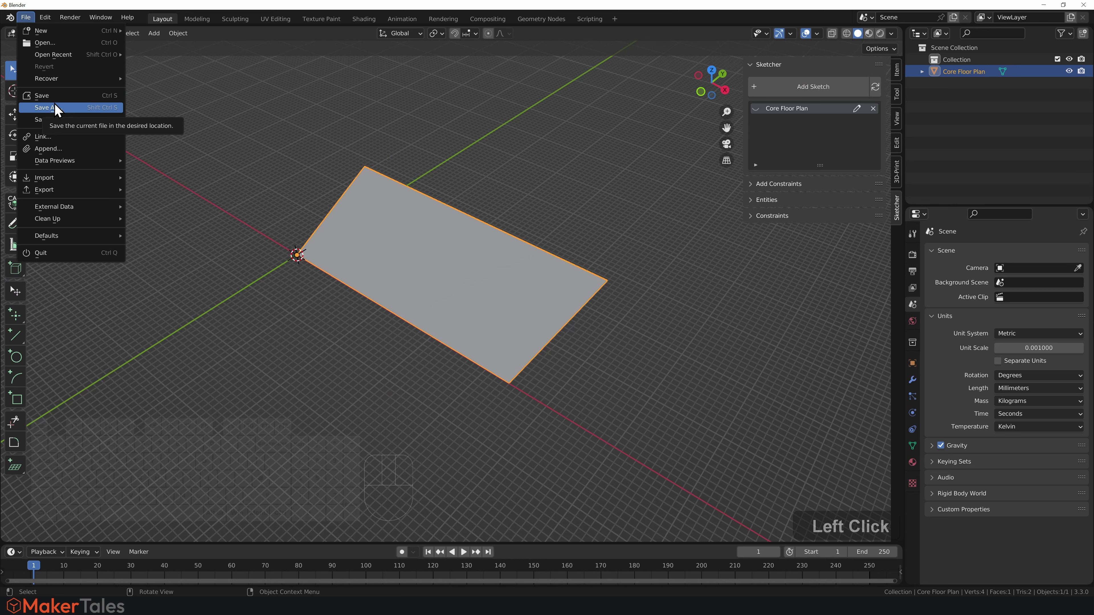
{"action": "left_click", "coordinate": [74, 108]}
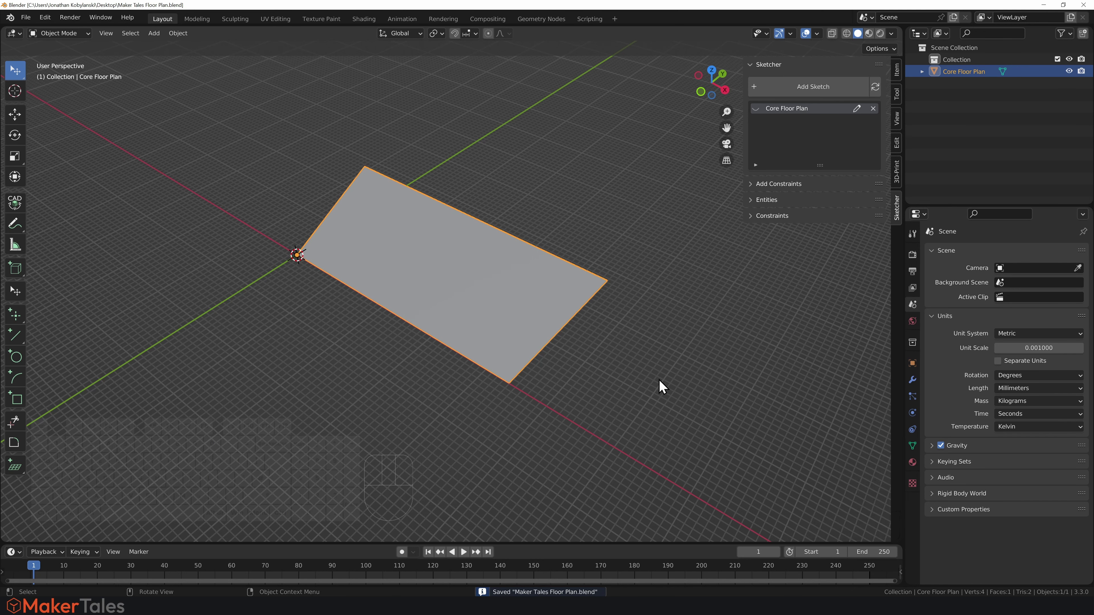
Step: Add a Solidify modifier to the Core Floor Plan object
{"action": "mouse_move", "coordinate": [646, 319]}
{"action": "middle_mouse_down"}
{"action": "mouse_move", "coordinate": [598, 269]}
{"action": "mouse_move", "coordinate": [615, 313]}
{"action": "mouse_move", "coordinate": [635, 303]}
{"action": "middle_mouse_up"}
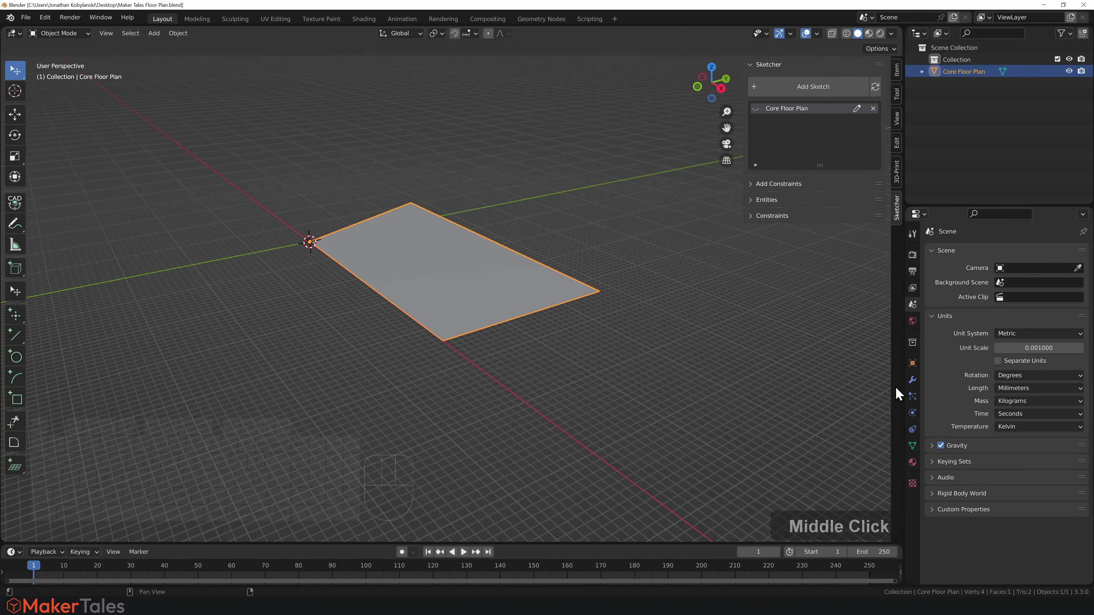
{"action": "left_click", "coordinate": [912, 380]}
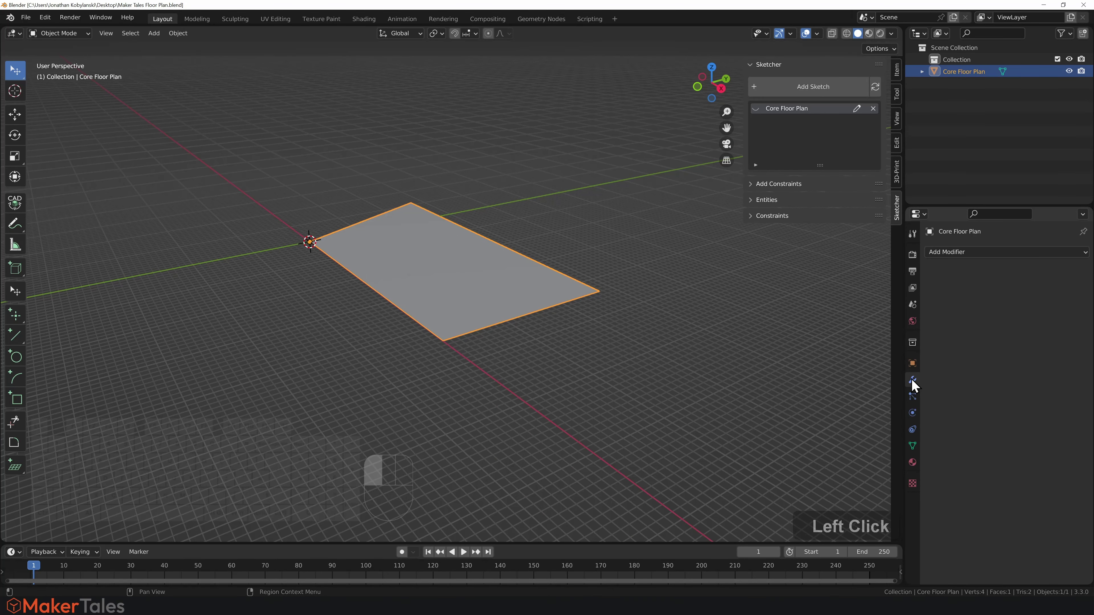
{"action": "left_click", "coordinate": [947, 252]}
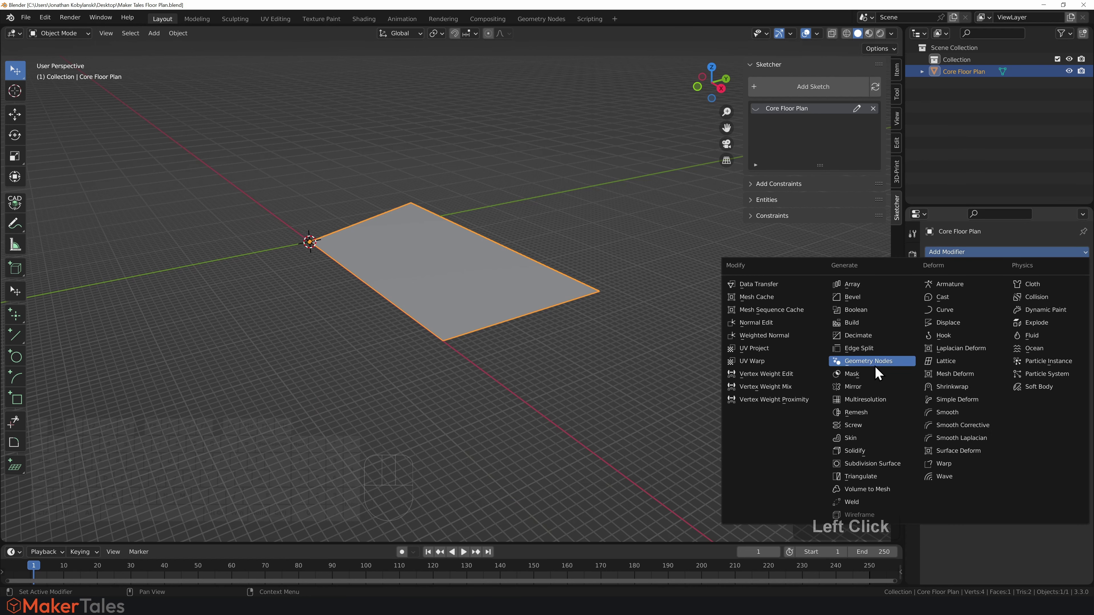
{"action": "left_click", "coordinate": [854, 450]}
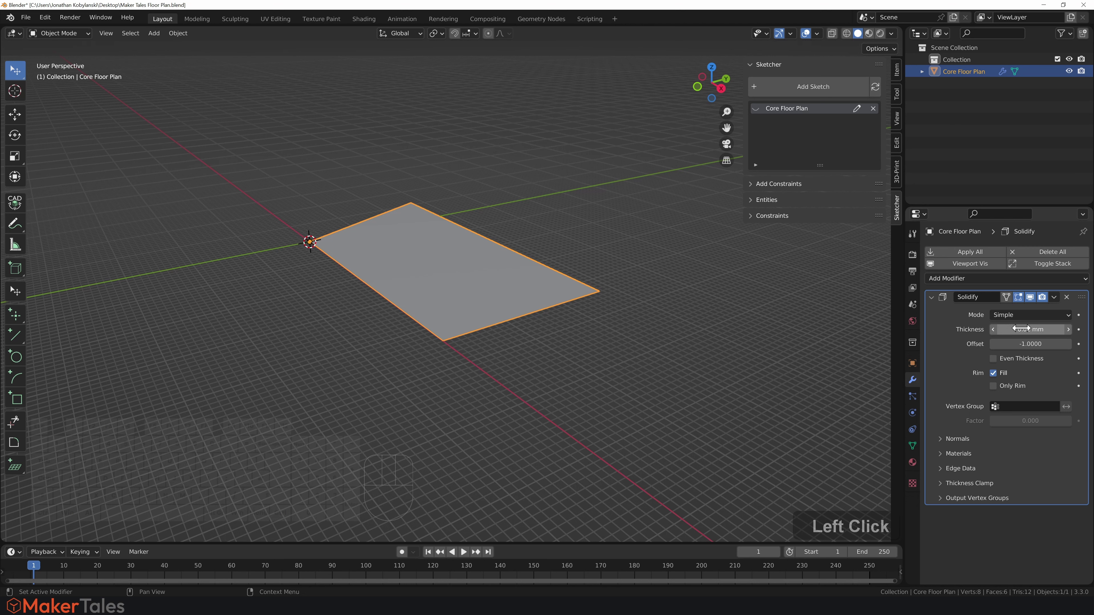
Step: Set the Solidify modifier's offset to 1 and its thickness to 1000 mm
{"action": "left_click_drag", "start_coordinate": [1021, 328], "coordinate": [1026, 329]}
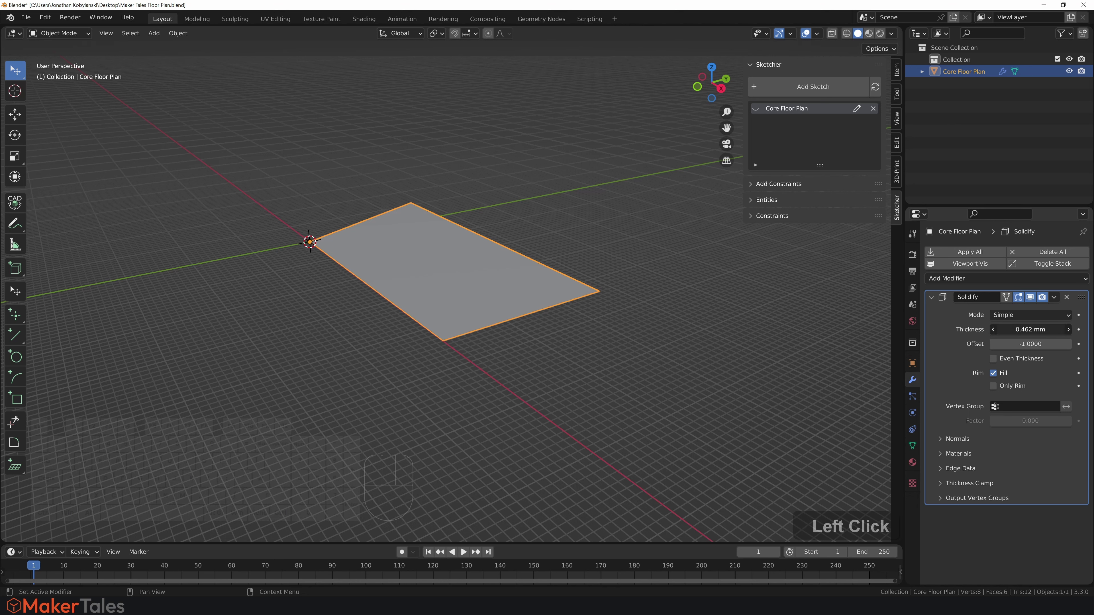
{"action": "left_click", "coordinate": [1021, 344]}
{"action": "type", "text": "1"}
{"action": "key", "text": "Return"}
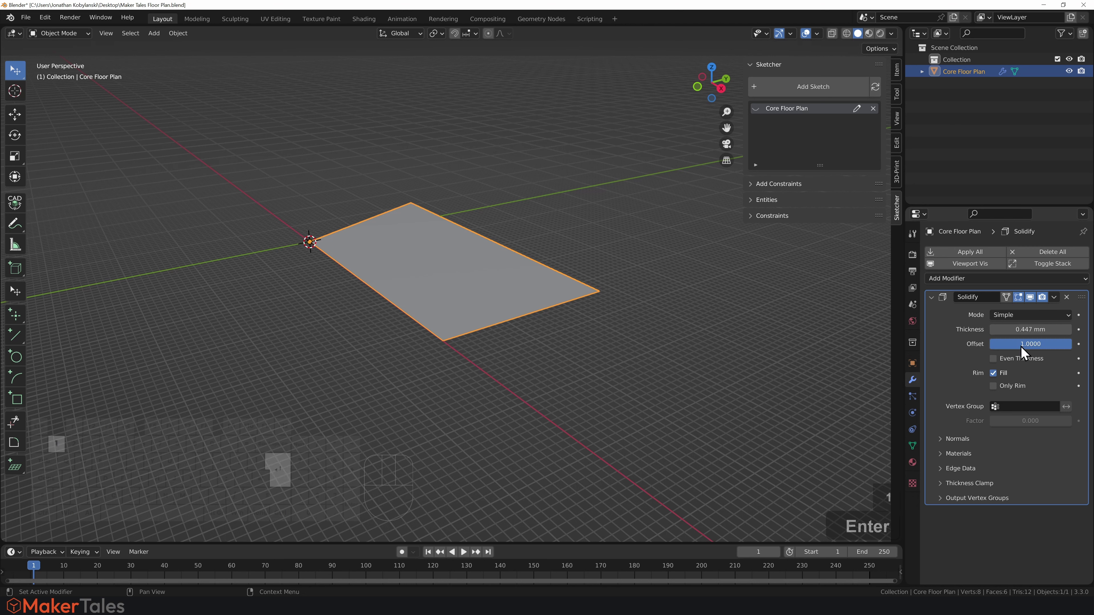
{"action": "left_click", "coordinate": [1011, 329]}
{"action": "type", "text": "1000"}
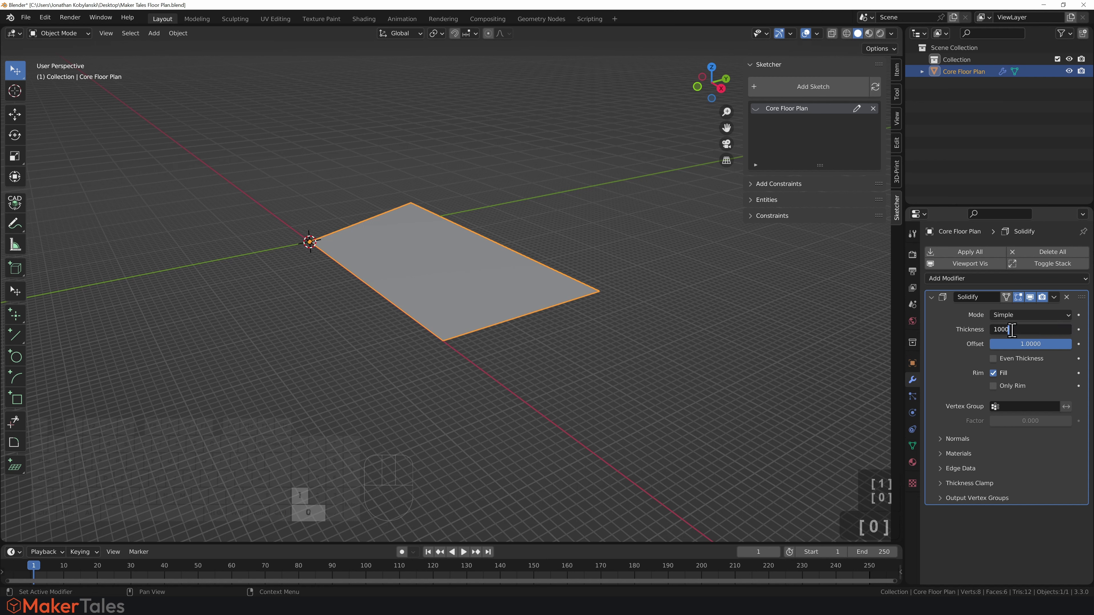
{"action": "key", "text": "Return"}
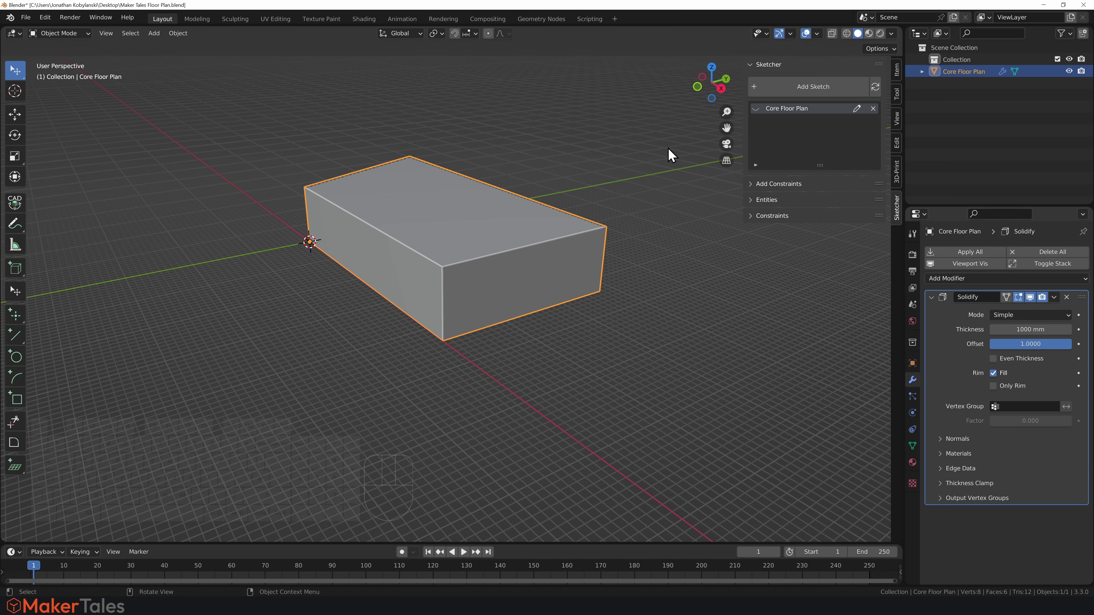
Step: Set the viewport's clip start to 1 mm and deselect the floor plan solid
{"action": "left_click", "coordinate": [897, 94]}
{"action": "left_click", "coordinate": [897, 118]}
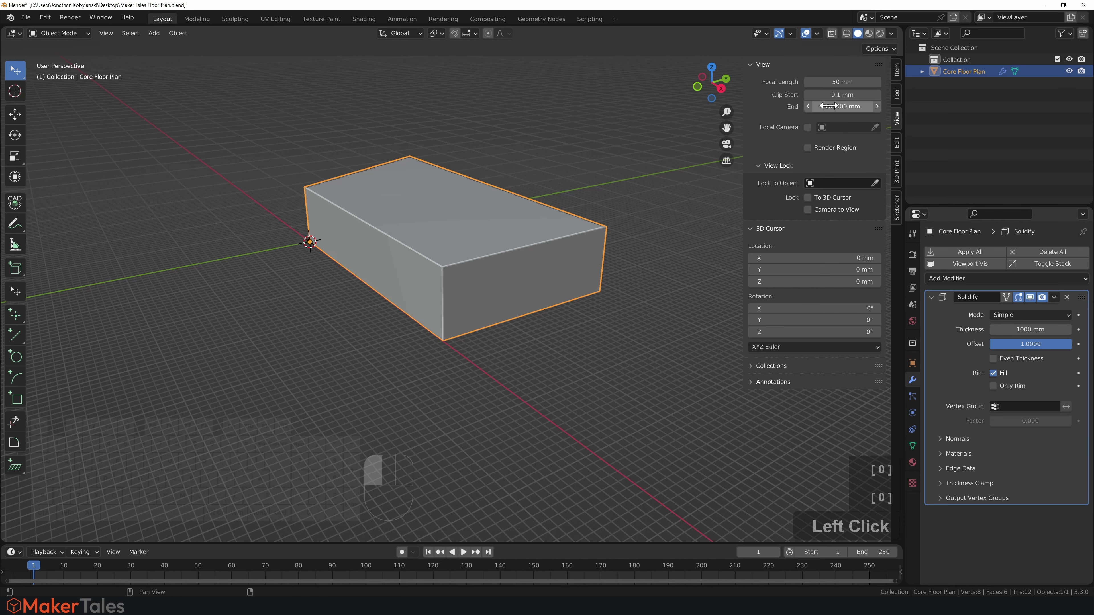
{"action": "left_click", "coordinate": [837, 95]}
{"action": "type", "text": "1"}
{"action": "key", "text": "Return"}
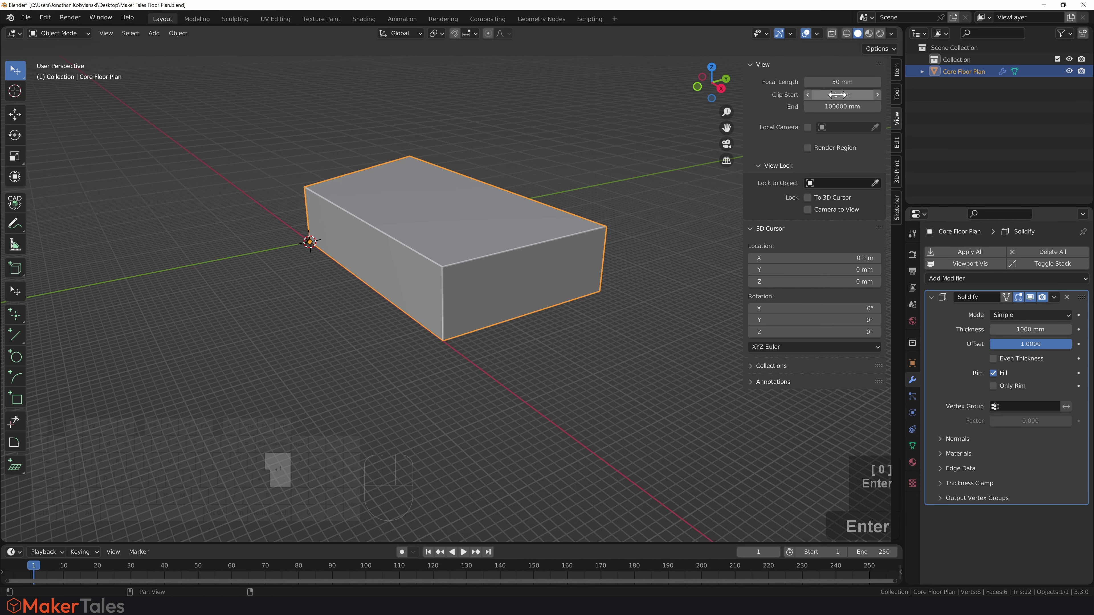
{"action": "left_click", "coordinate": [519, 163]}
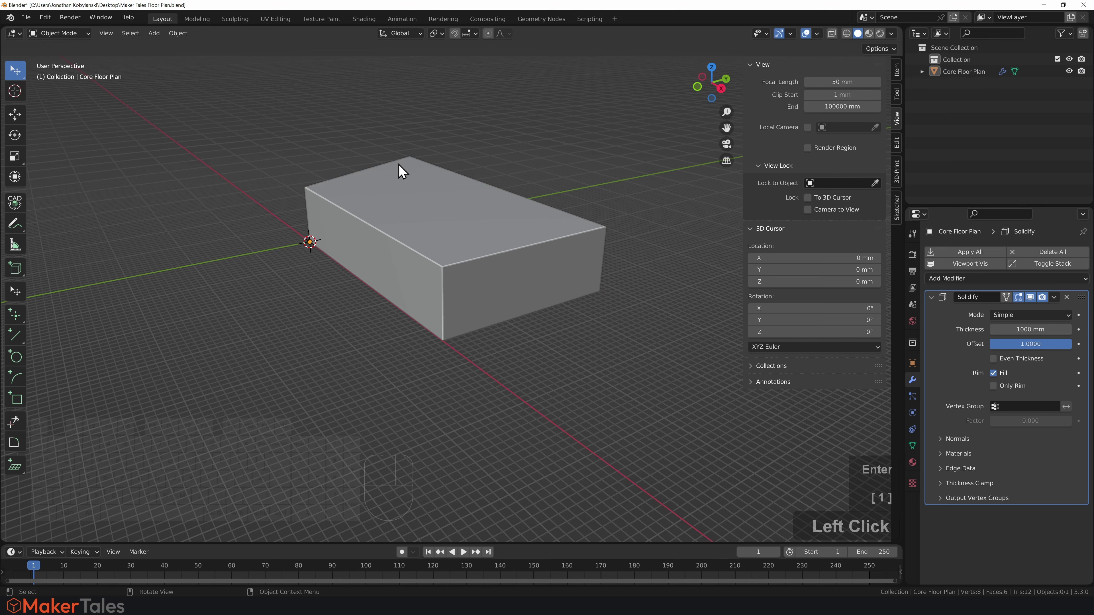
Step: Select the floor plan solid and set its Solidify thickness to 2480 mm
{"action": "scroll", "coordinate": [400, 166], "scroll_direction": "up", "scroll_amount": 2}
{"action": "middle_click_drag", "start_coordinate": [422, 159], "coordinate": [411, 218], "text": "shift"}
{"action": "left_click", "coordinate": [411, 218]}
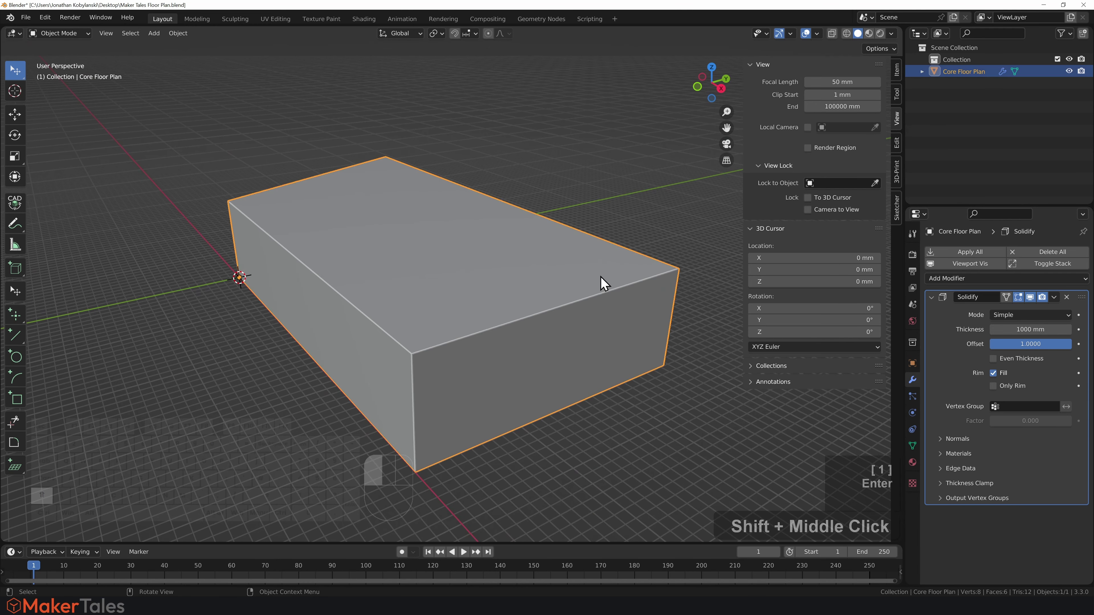
{"action": "left_click", "coordinate": [1026, 329]}
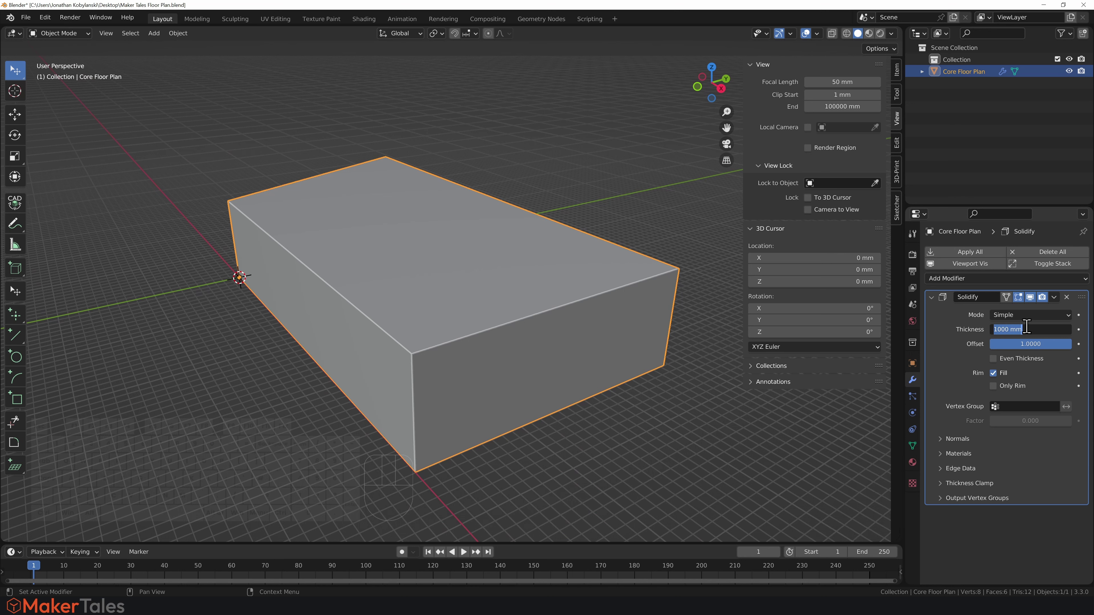
{"action": "type", "text": "24"}
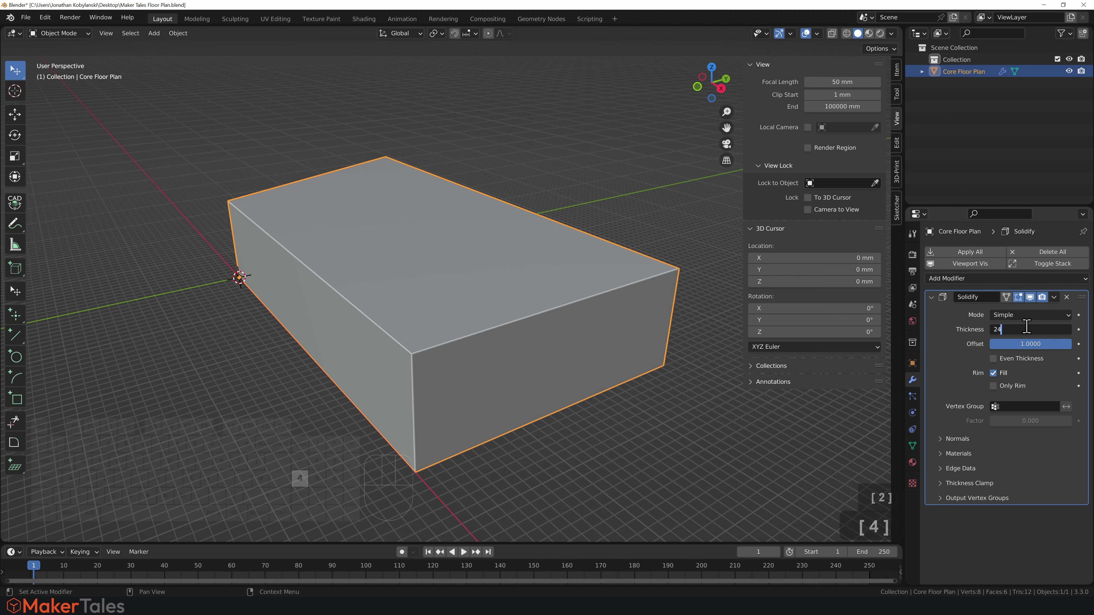
{"action": "type", "text": "80"}
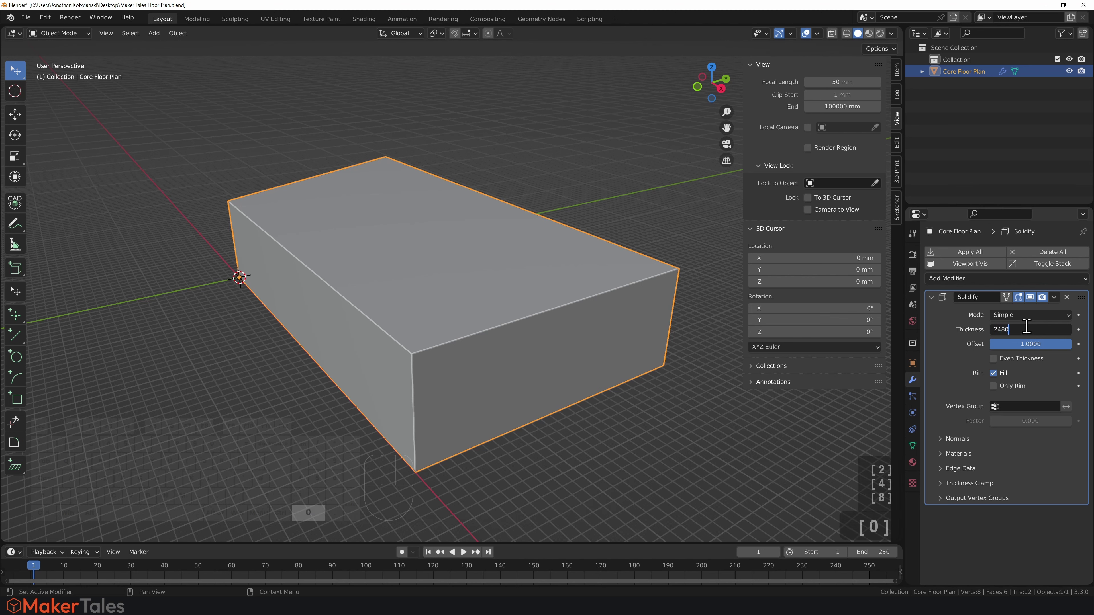
{"action": "key", "text": "Return"}
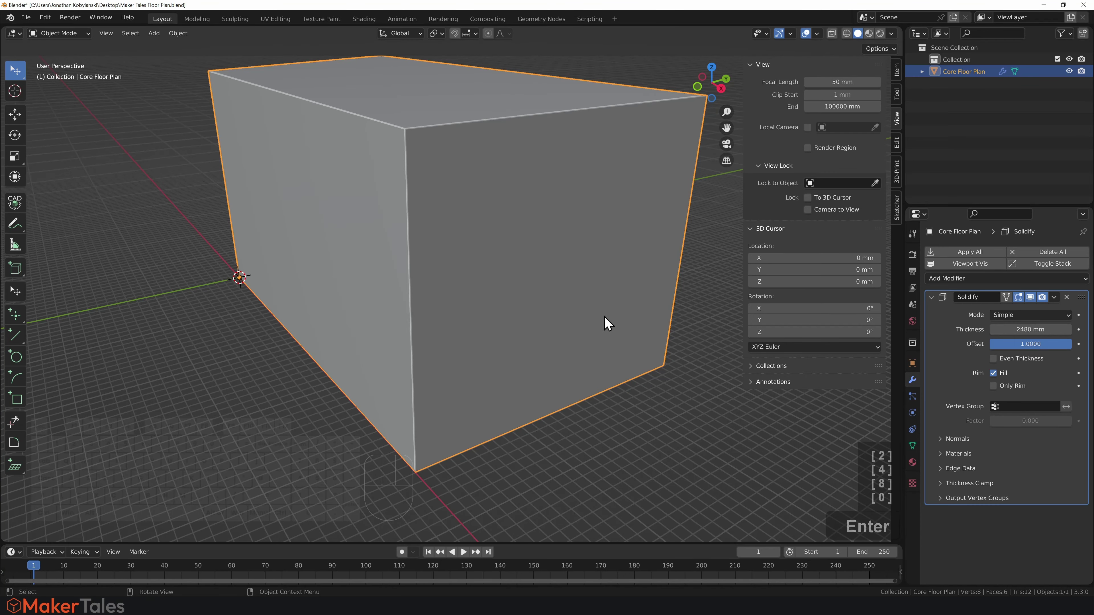
Step: Check the solid in see-through display, enable Even Thickness on its Solidify modifier and collapse the modifier's settings
{"action": "mouse_move", "coordinate": [449, 308]}
{"action": "middle_mouse_down"}
{"action": "mouse_move", "coordinate": [452, 252]}
{"action": "mouse_move", "coordinate": [459, 297]}
{"action": "middle_mouse_up"}
{"action": "scroll", "coordinate": [459, 298], "scroll_direction": "down", "scroll_amount": 3}
{"action": "middle_click_drag", "start_coordinate": [482, 262], "coordinate": [529, 281]}
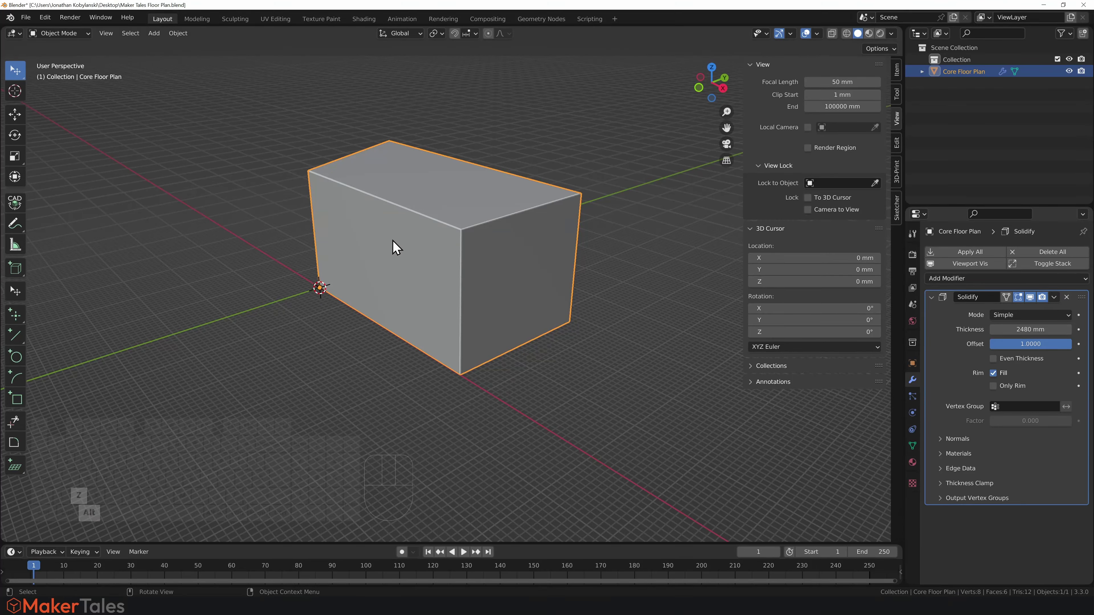
{"action": "key", "text": "alt+z"}
{"action": "scroll", "coordinate": [1002, 387], "scroll_direction": "down", "scroll_amount": 1}
{"action": "left_click", "coordinate": [993, 385]}
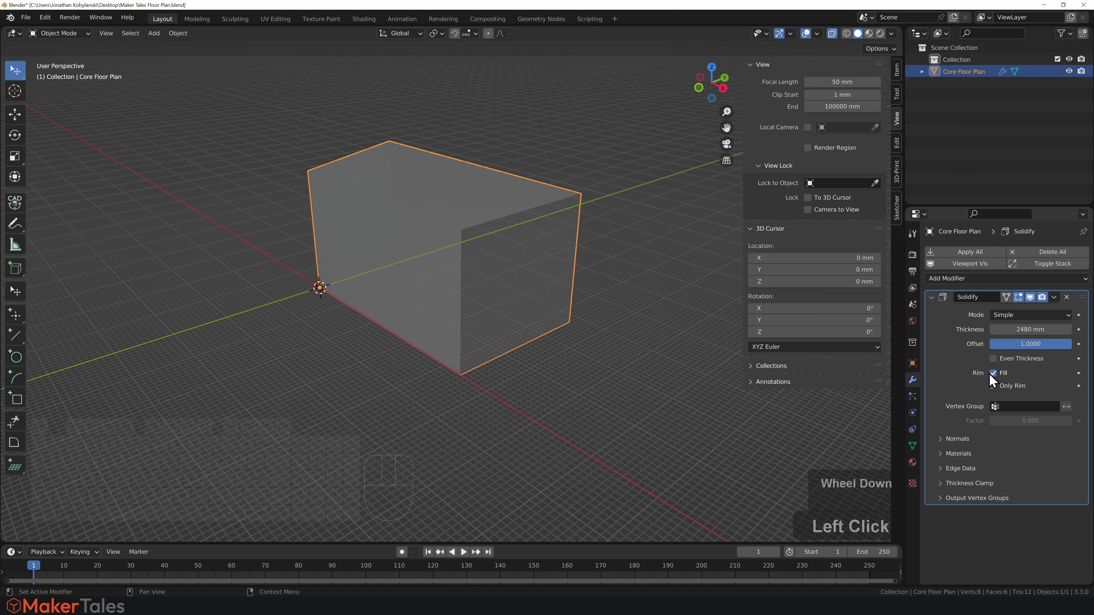
{"action": "left_click", "coordinate": [993, 358]}
{"action": "key", "text": "alt+z"}
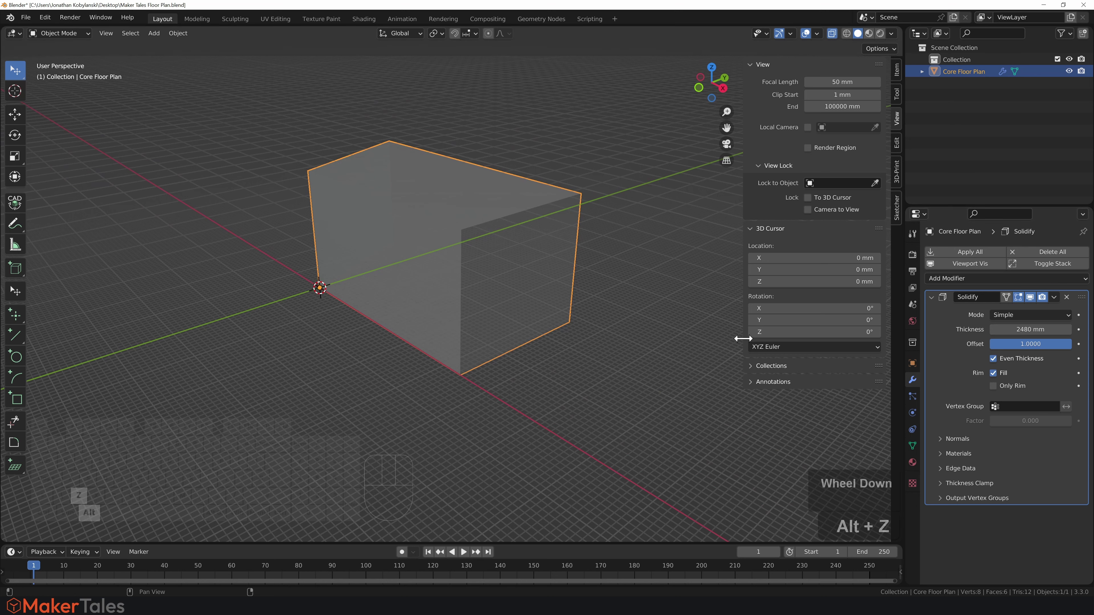
{"action": "key", "text": "alt+z"}
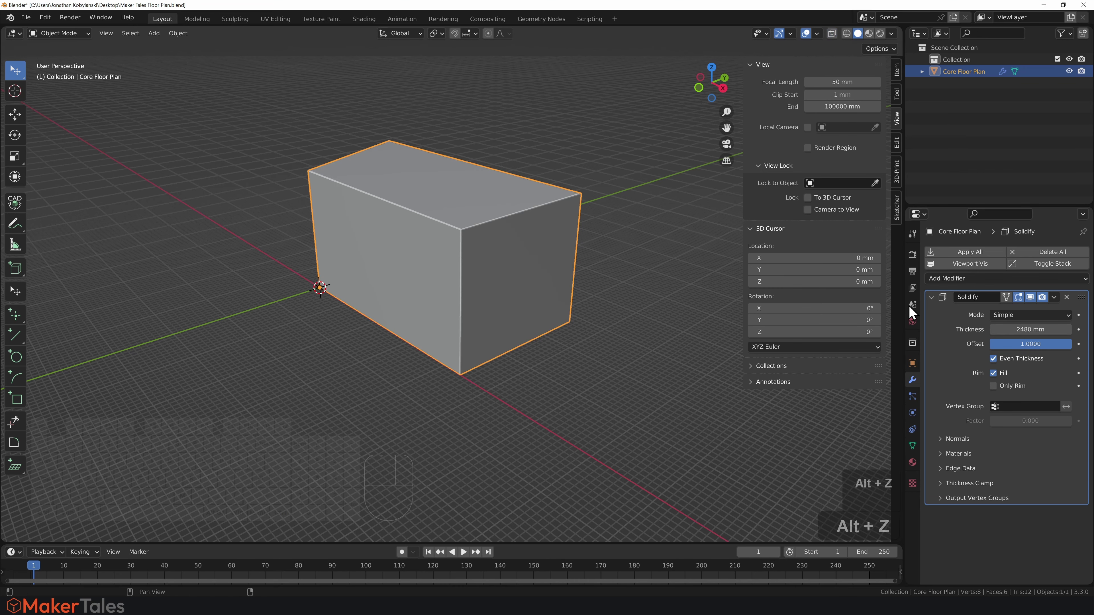
{"action": "left_click", "coordinate": [930, 297]}
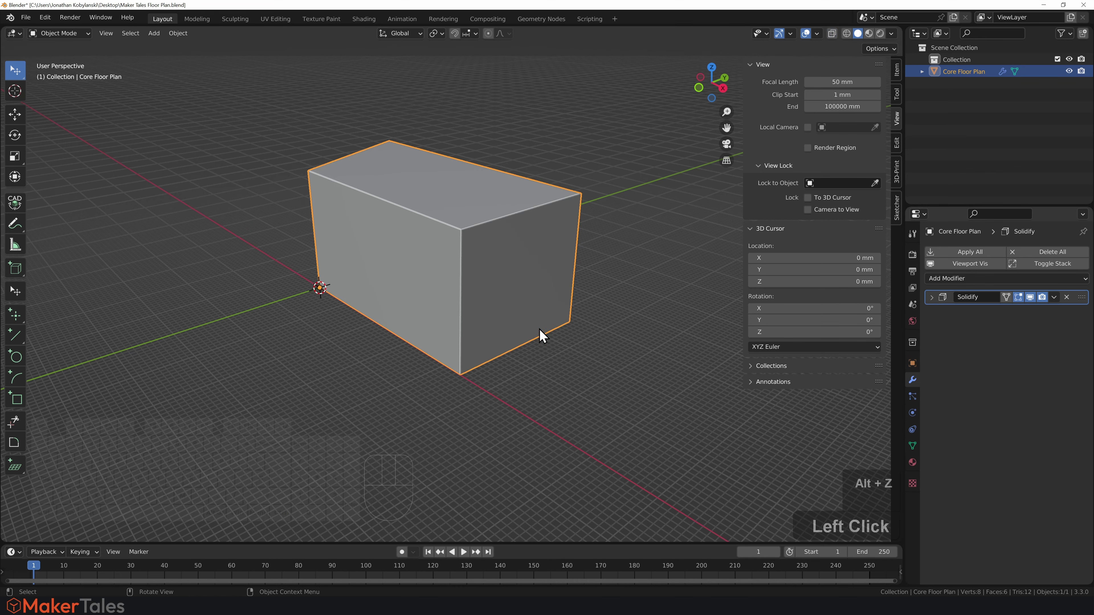
Step: Add a second Solidify modifier to the Core Floor Plan object and set its offset to 1
{"action": "middle_click_drag", "start_coordinate": [540, 335], "coordinate": [579, 250]}
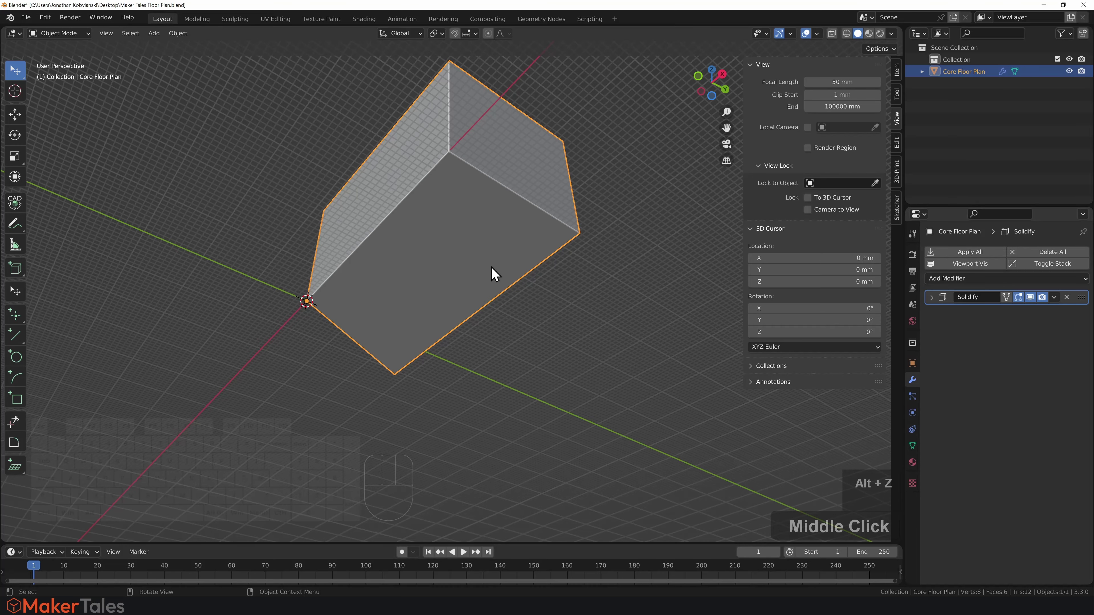
{"action": "middle_click_drag", "start_coordinate": [492, 267], "coordinate": [520, 339]}
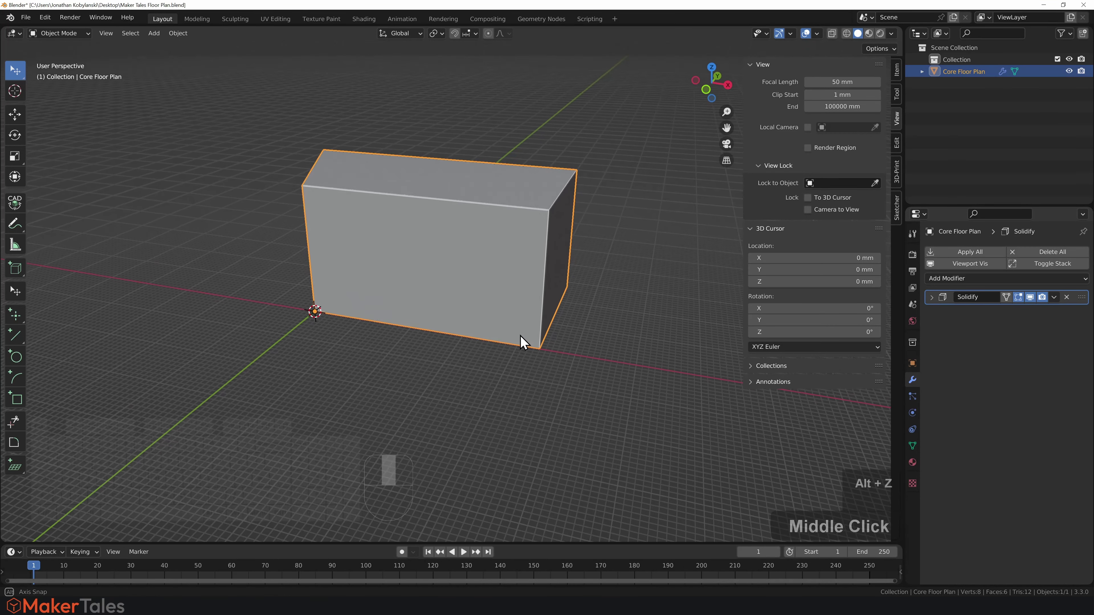
{"action": "left_click", "coordinate": [969, 278]}
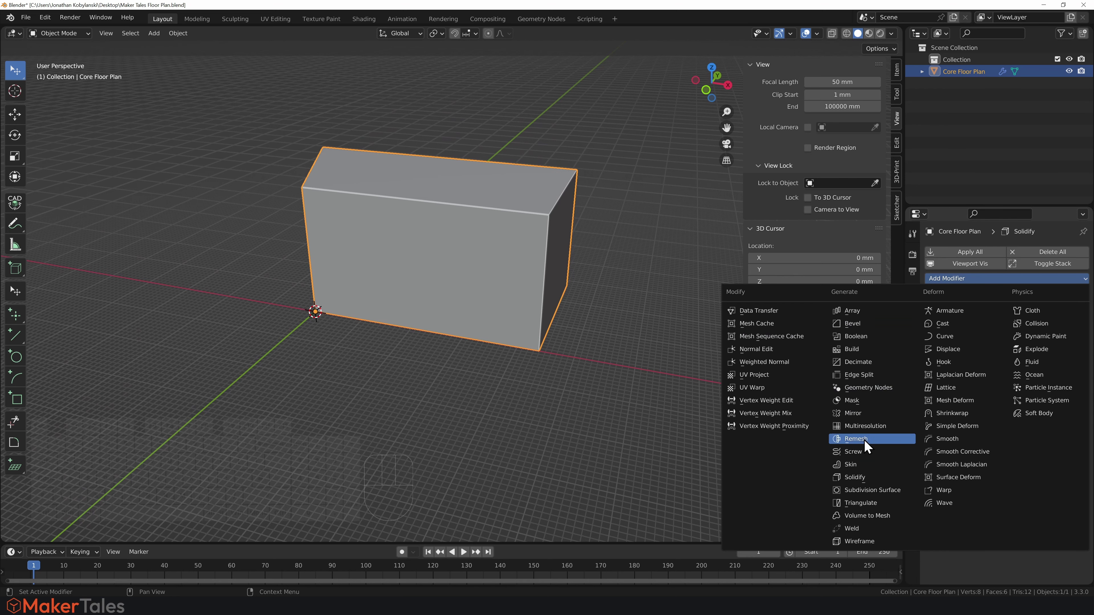
{"action": "left_click", "coordinate": [862, 477]}
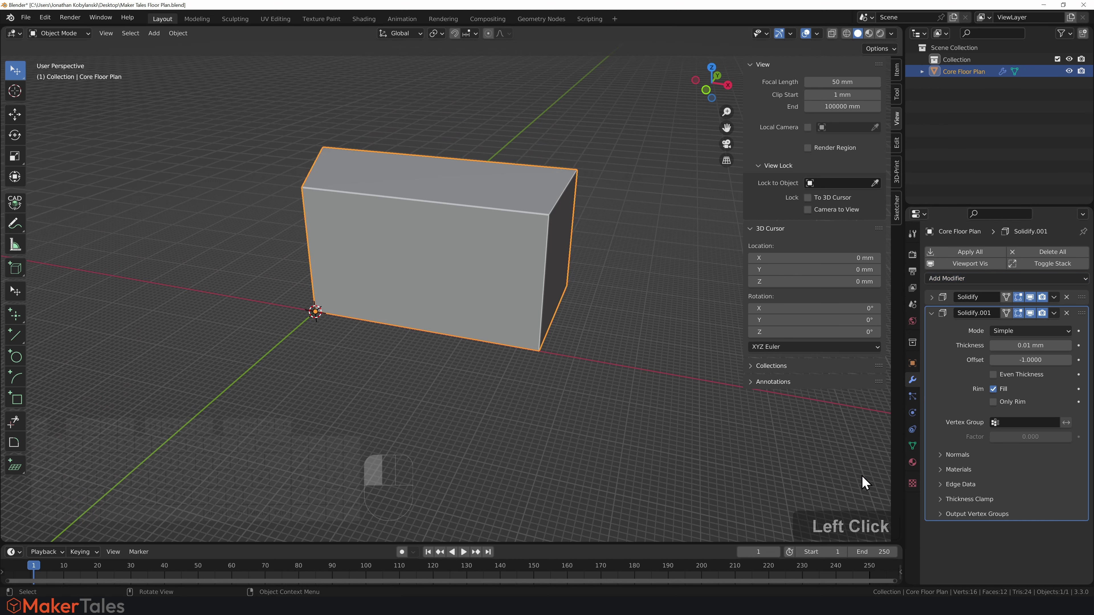
{"action": "left_click", "coordinate": [1020, 345]}
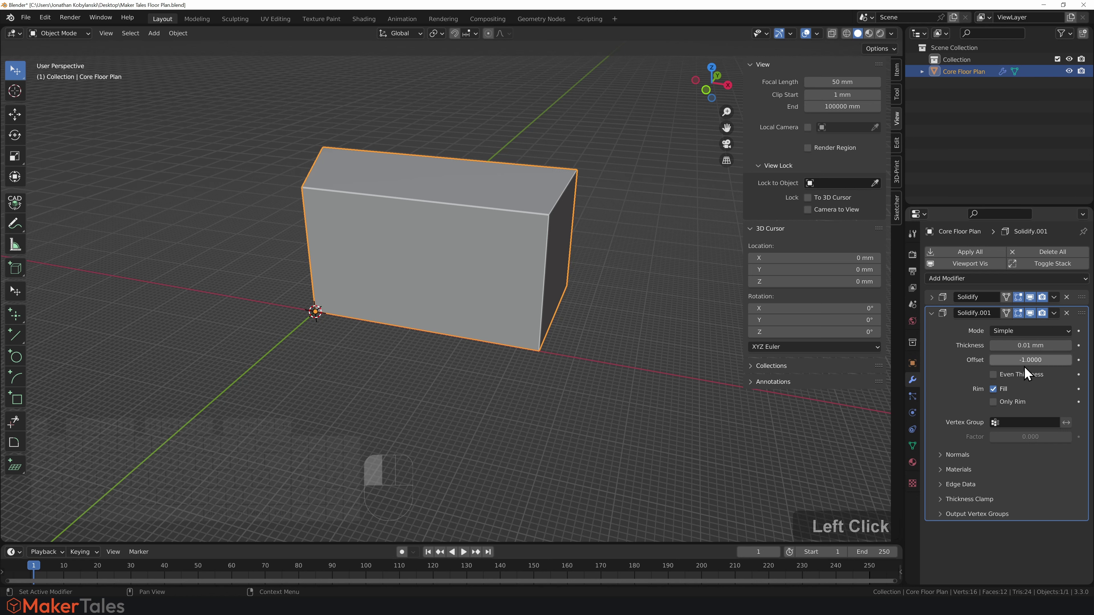
{"action": "left_click_drag", "start_coordinate": [1022, 346], "coordinate": [1059, 345]}
{"action": "type", "text": "1"}
{"action": "key", "text": "Return"}
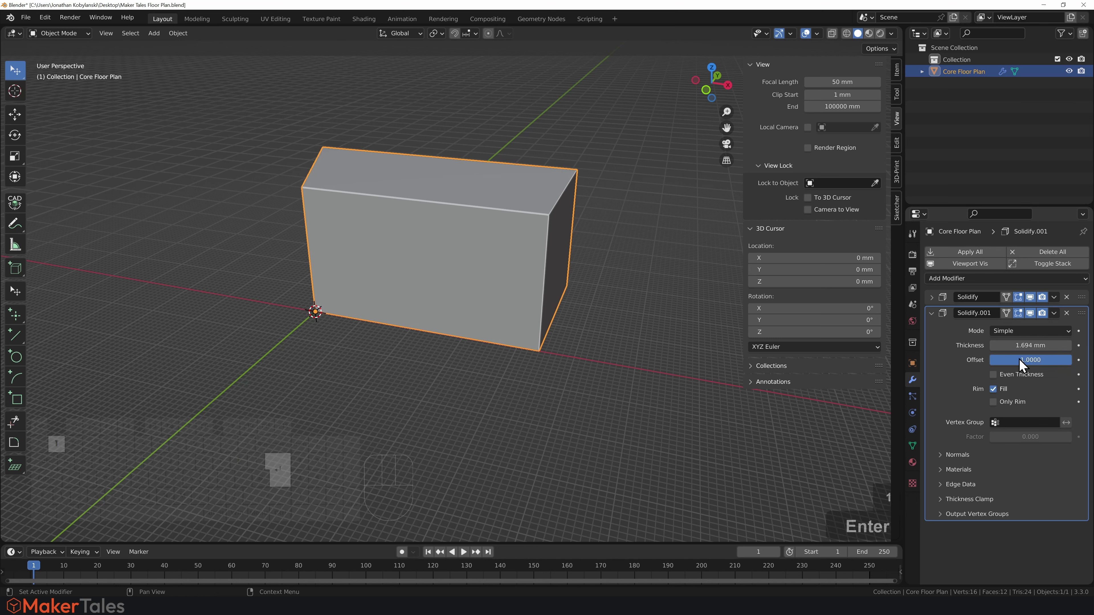
Step: Set the second Solidify modifier's thickness to 1000 mm
{"action": "left_click", "coordinate": [1025, 345]}
{"action": "type", "text": "1000"}
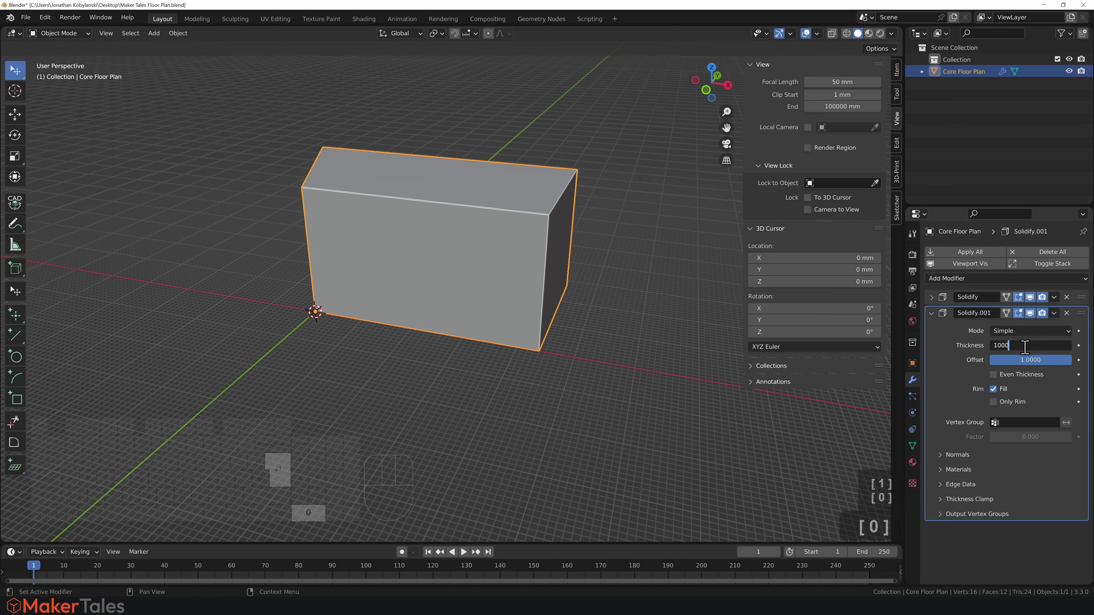
{"action": "key", "text": "Return"}
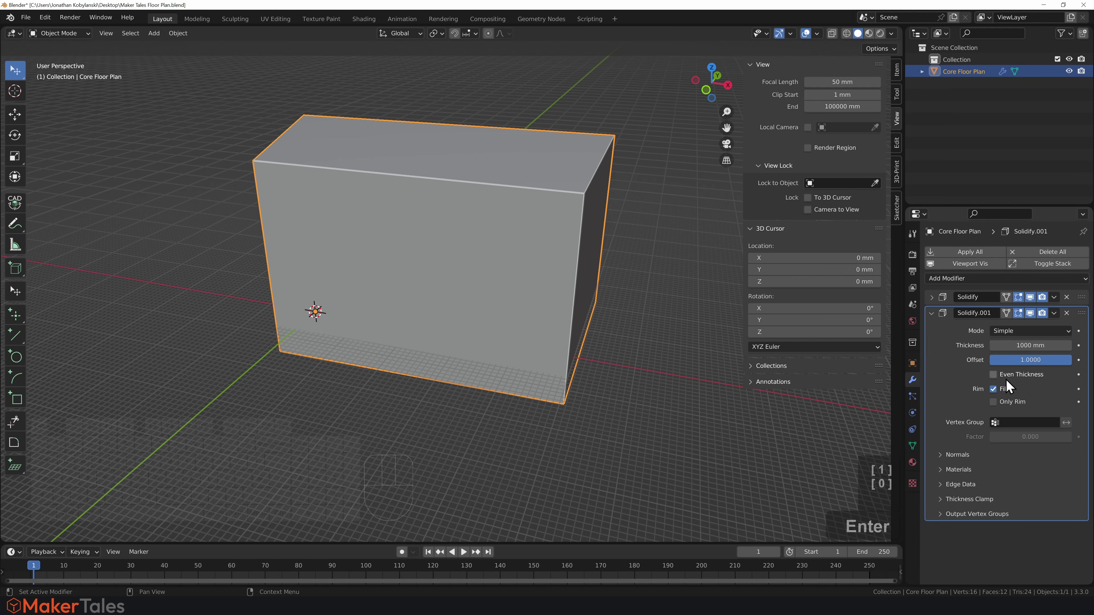
Step: Enable Even Thickness on the second Solidify modifier and set its thickness to 100 mm
{"action": "left_click", "coordinate": [993, 374]}
{"action": "left_click", "coordinate": [1023, 346]}
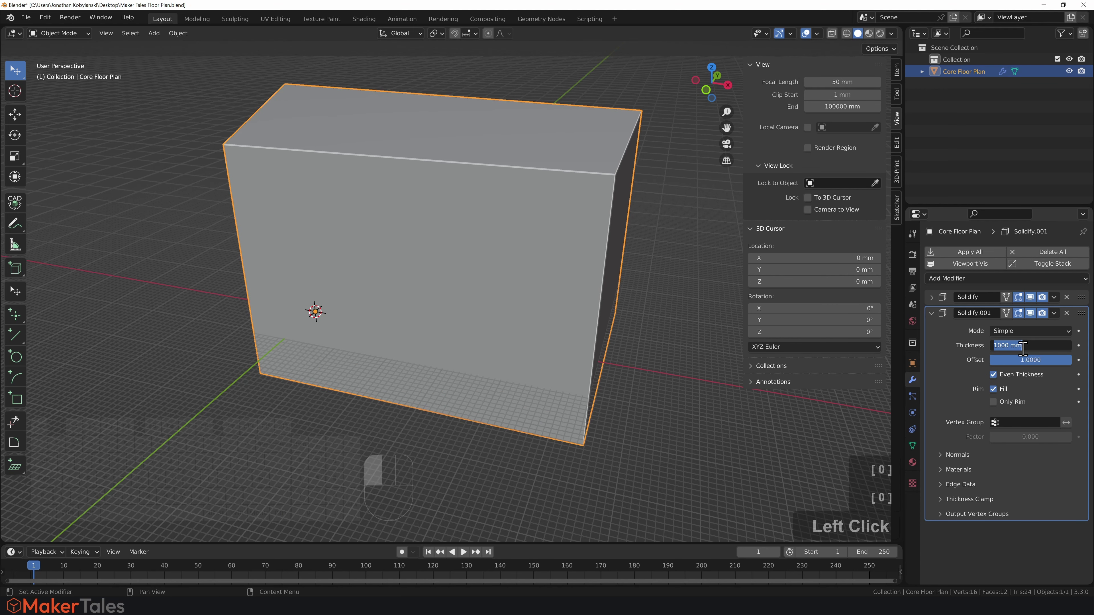
{"action": "type", "text": "100"}
{"action": "key", "text": "Return"}
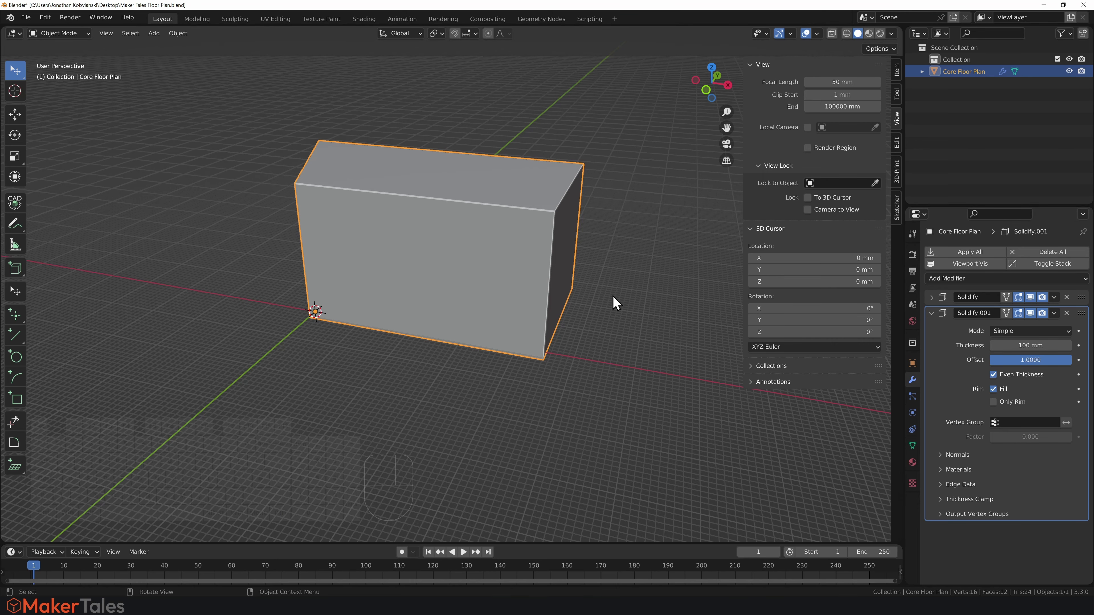
Step: Place the 3D cursor near the middle of the floor plan solid's top face
{"action": "middle_click_drag", "start_coordinate": [612, 310], "coordinate": [583, 303]}
{"action": "scroll", "coordinate": [567, 235], "scroll_direction": "up", "scroll_amount": 3}
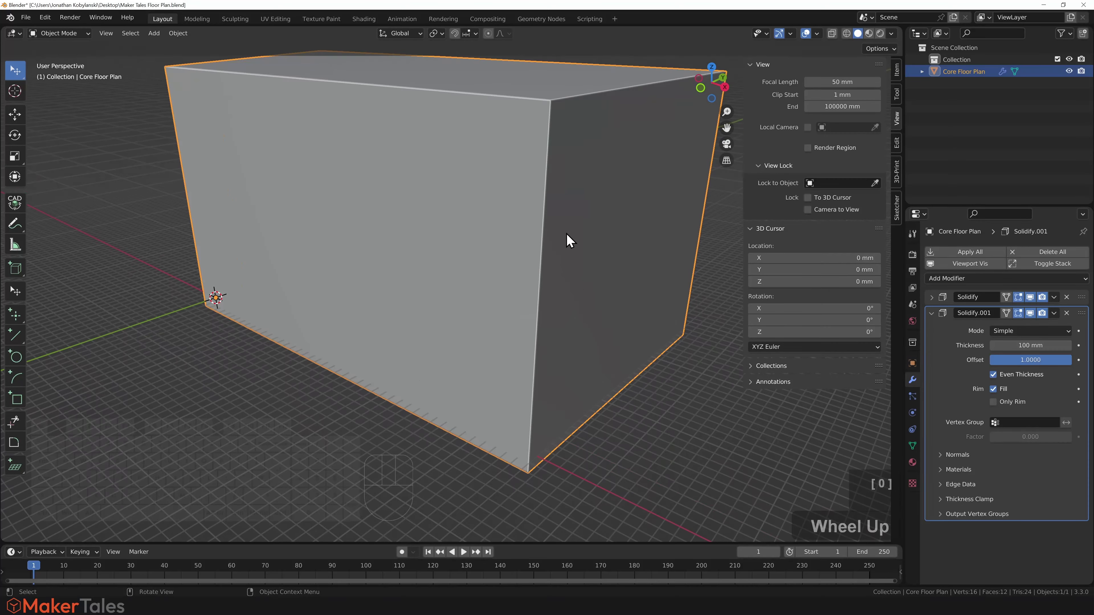
{"action": "scroll", "coordinate": [561, 237], "scroll_direction": "down", "scroll_amount": 3}
{"action": "scroll", "coordinate": [561, 237], "scroll_direction": "up", "scroll_amount": 1}
{"action": "middle_click_drag", "start_coordinate": [561, 237], "coordinate": [542, 318], "text": "shift"}
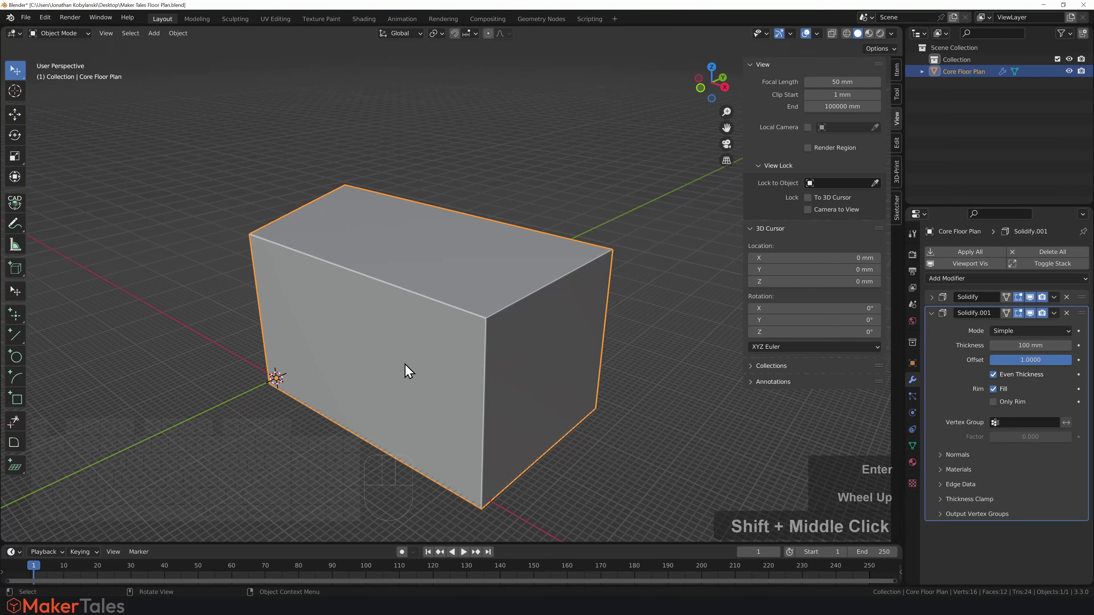
{"action": "middle_click_drag", "start_coordinate": [469, 337], "coordinate": [515, 351]}
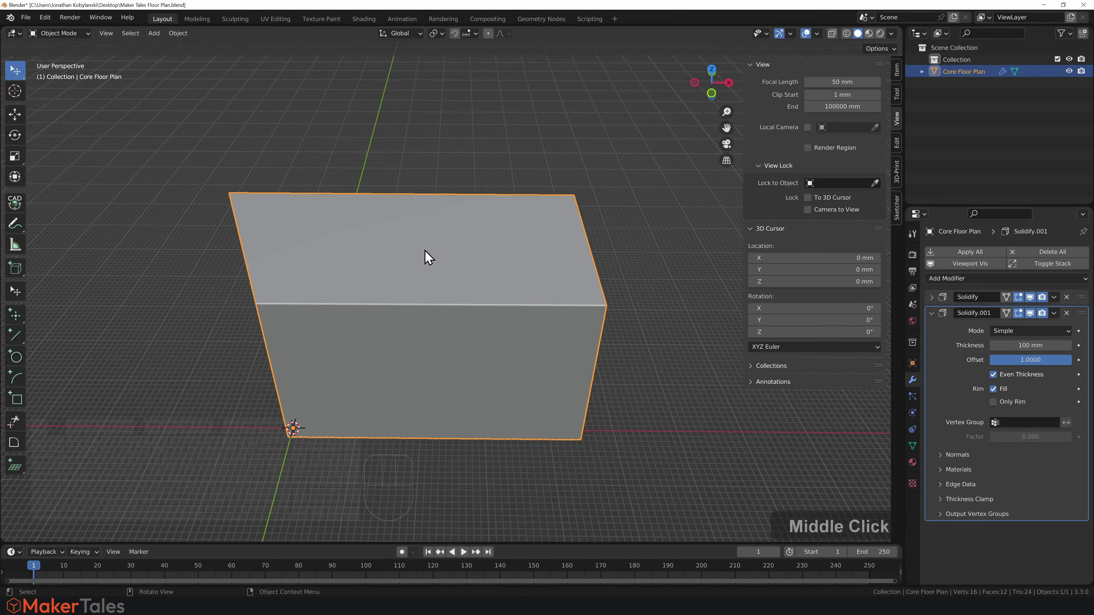
{"action": "right_click", "coordinate": [416, 246], "text": "shift"}
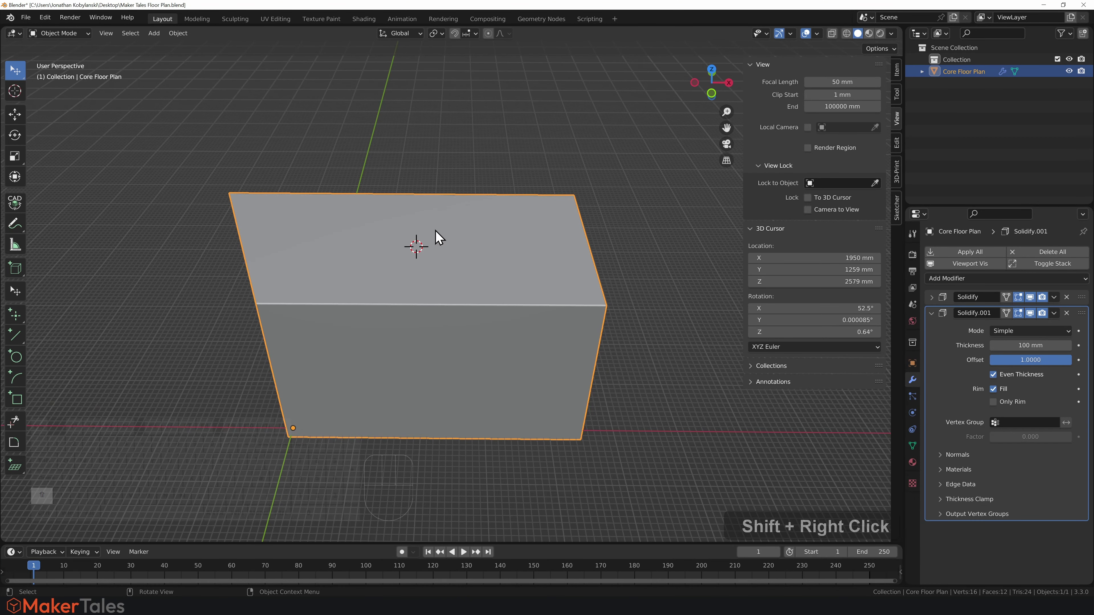
Step: Add a cube mesh at the 3D cursor and set its size to 5000 mm
{"action": "key", "text": "shift+a"}
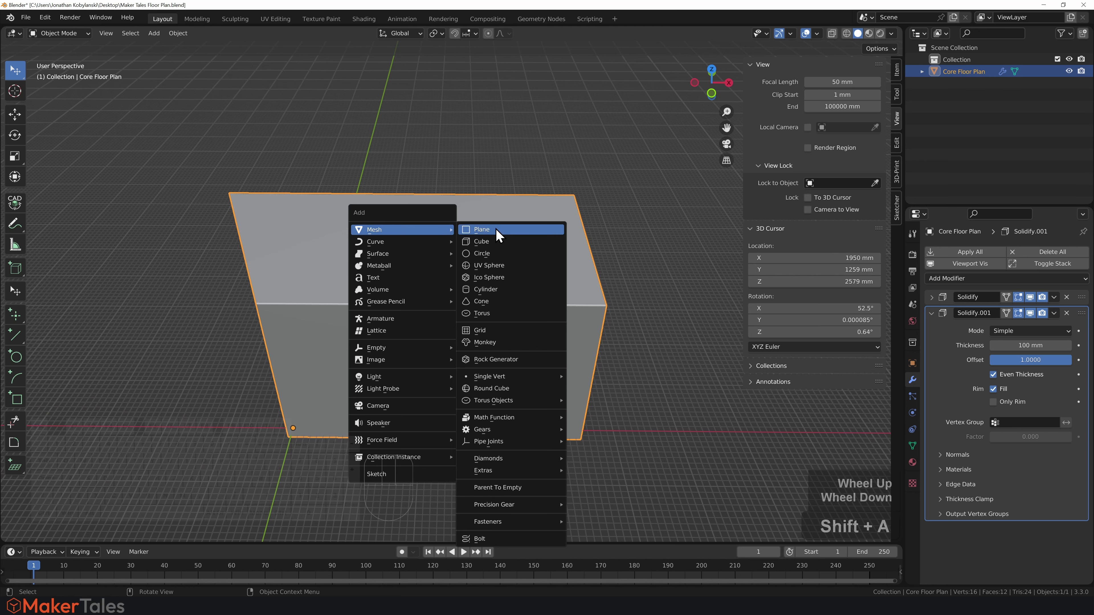
{"action": "left_click", "coordinate": [499, 254]}
{"action": "left_click", "coordinate": [69, 533]}
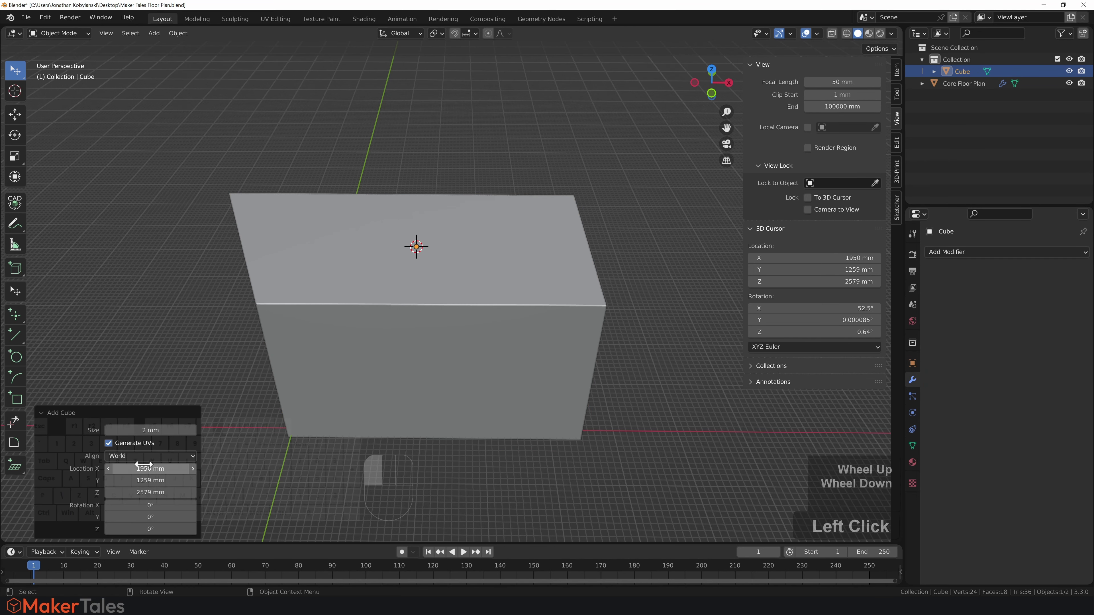
{"action": "left_click", "coordinate": [145, 429]}
{"action": "type", "text": "5000"}
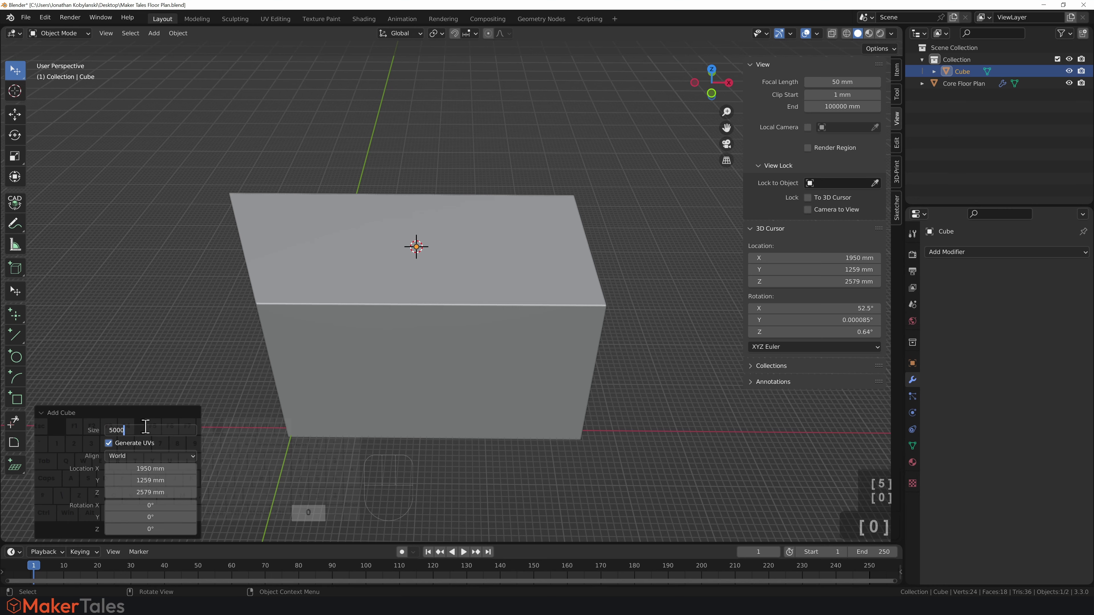
{"action": "key", "text": "Return"}
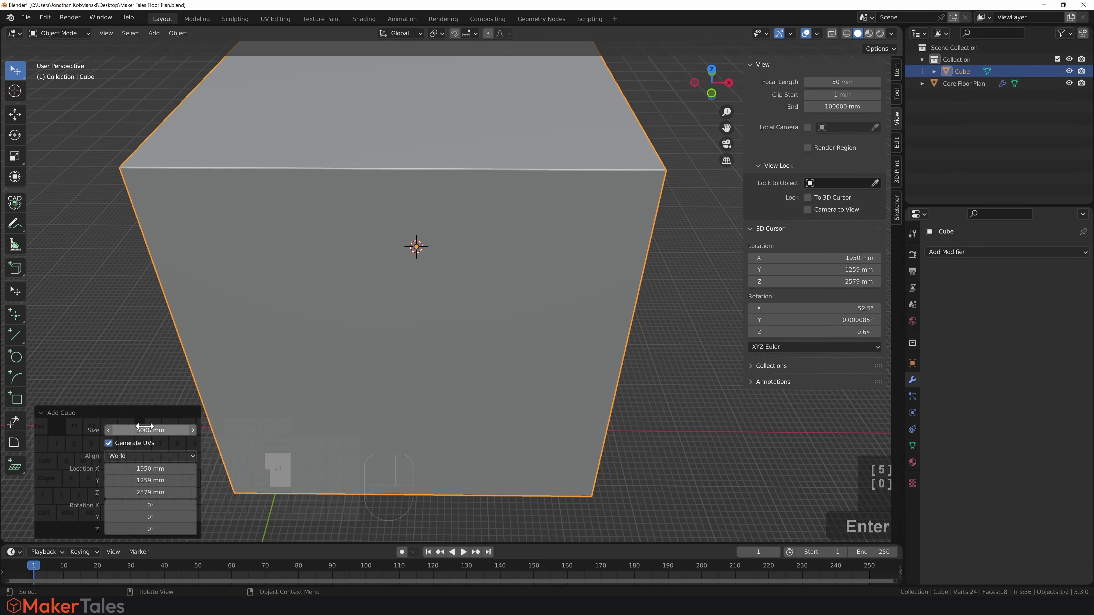
Step: Move the cube up along Z by about 4040 mm so it clears the floor plan solid
{"action": "scroll", "coordinate": [472, 424], "scroll_direction": "down", "scroll_amount": 5}
{"action": "middle_click_drag", "start_coordinate": [472, 428], "coordinate": [478, 389]}
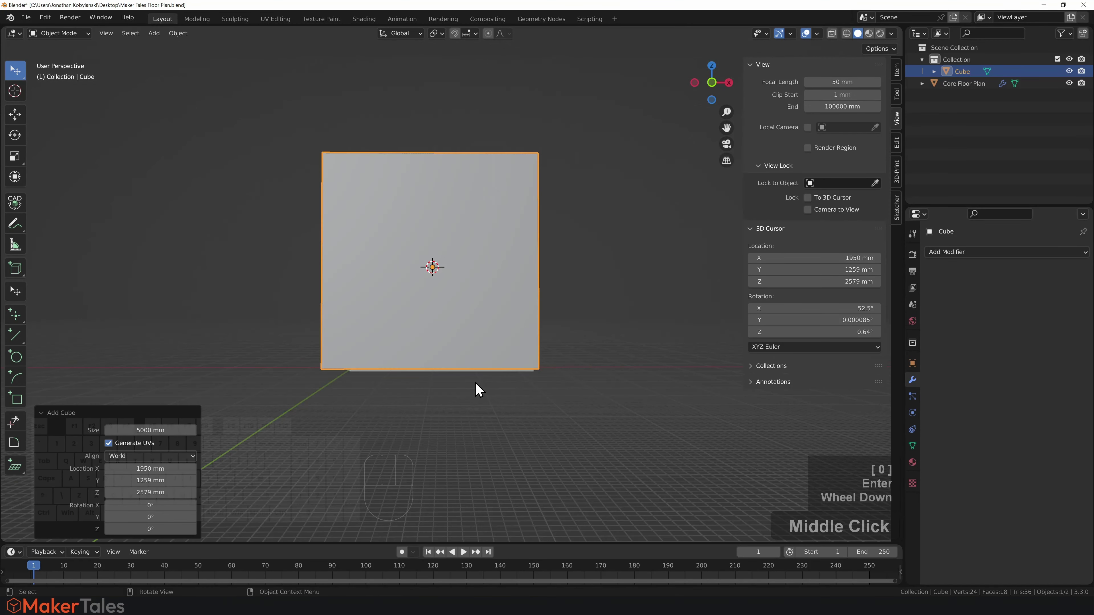
{"action": "key", "text": "g"}
{"action": "key", "text": "z"}
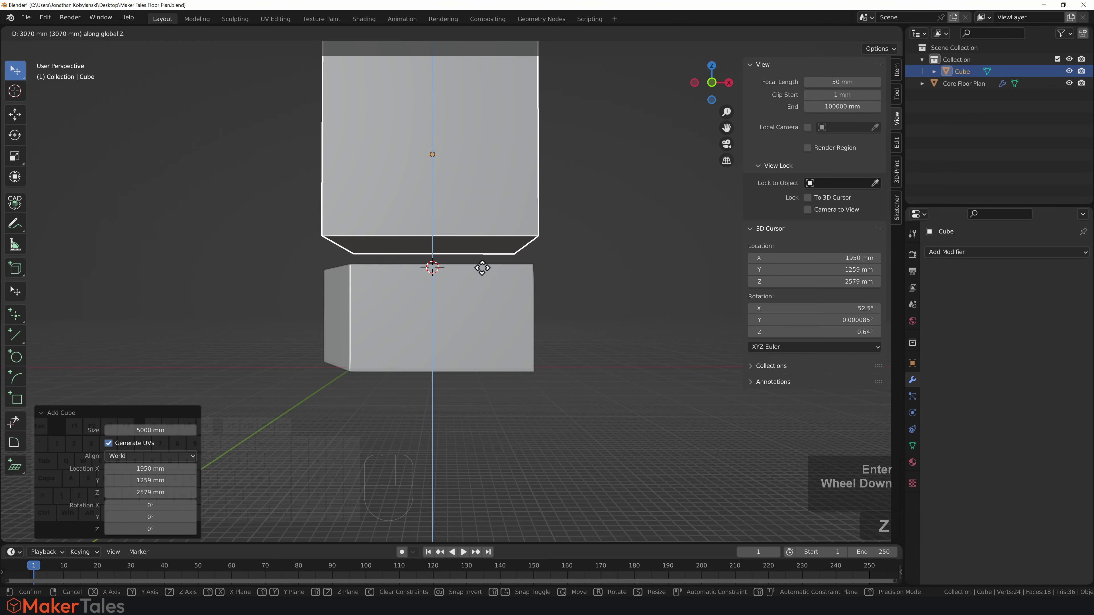
{"action": "left_click", "coordinate": [524, 235]}
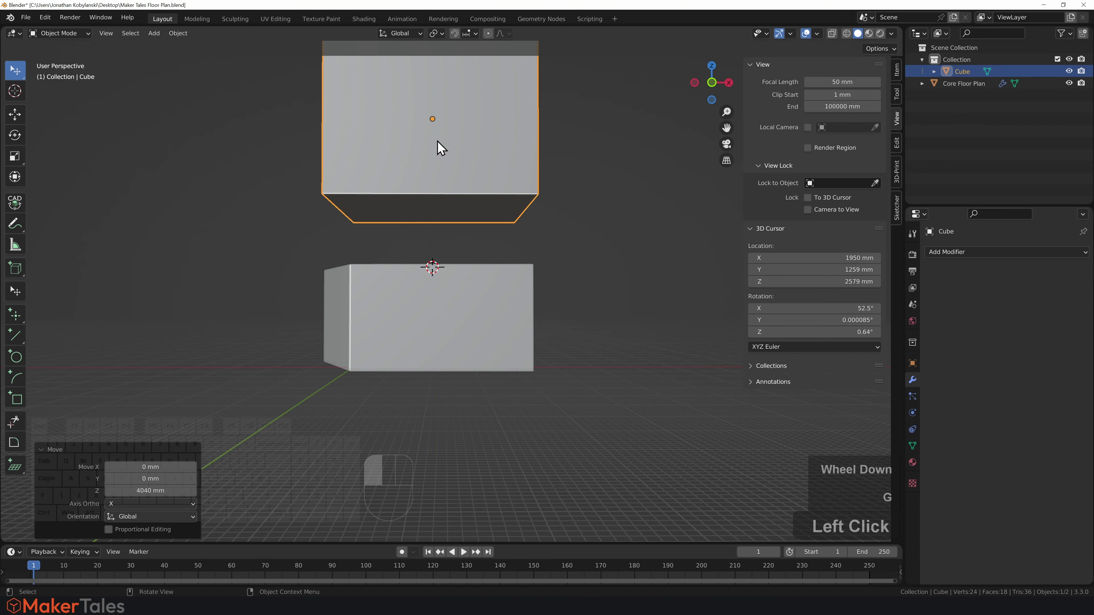
Step: Set snapping to increments and lower the cube along Z to the top of the floor plan solid with snapping
{"action": "left_click", "coordinate": [471, 33]}
{"action": "left_click", "coordinate": [436, 80]}
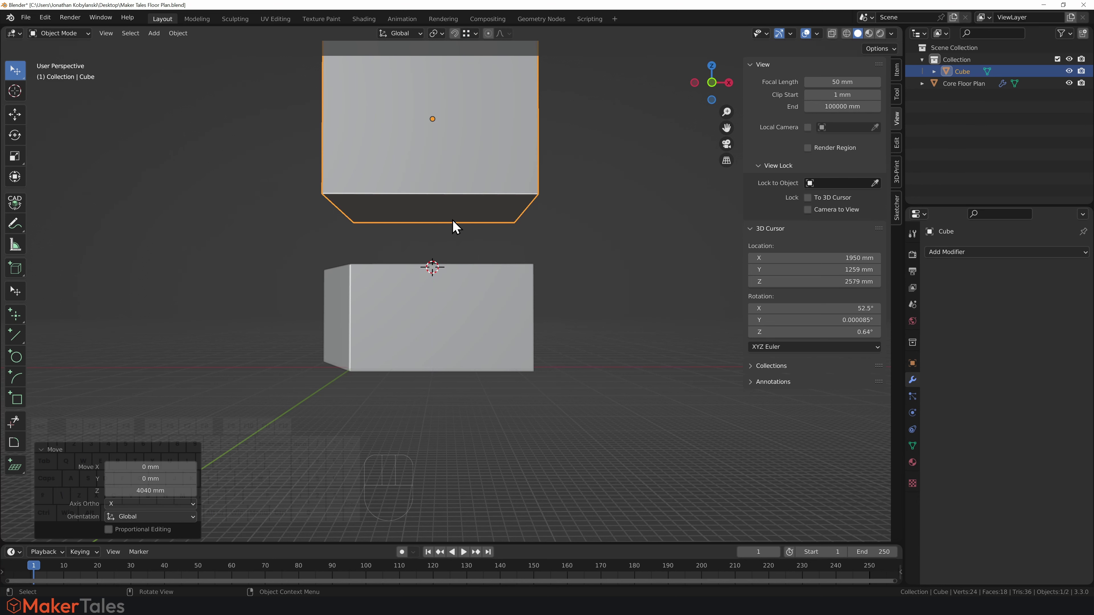
{"action": "left_click", "coordinate": [539, 221]}
{"action": "left_click", "coordinate": [505, 153]}
{"action": "key", "text": "g"}
{"action": "key", "text": "z"}
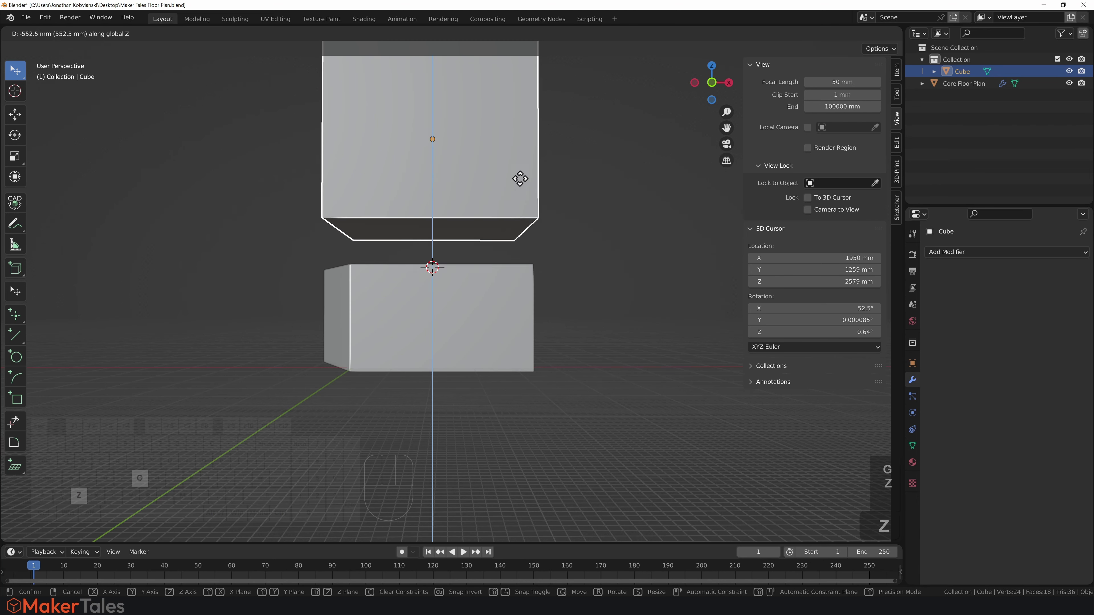
{"action": "key", "text": "ctrl"}
Step: In face editing, move the cube's side face outward along global X by about -1347 mm to extend it past the floor plan solid
{"action": "middle_click_drag", "start_coordinate": [534, 276], "coordinate": [394, 255]}
{"action": "scroll", "coordinate": [393, 255], "scroll_direction": "down", "scroll_amount": 1}
{"action": "key", "text": "Tab"}
{"action": "key", "text": "3"}
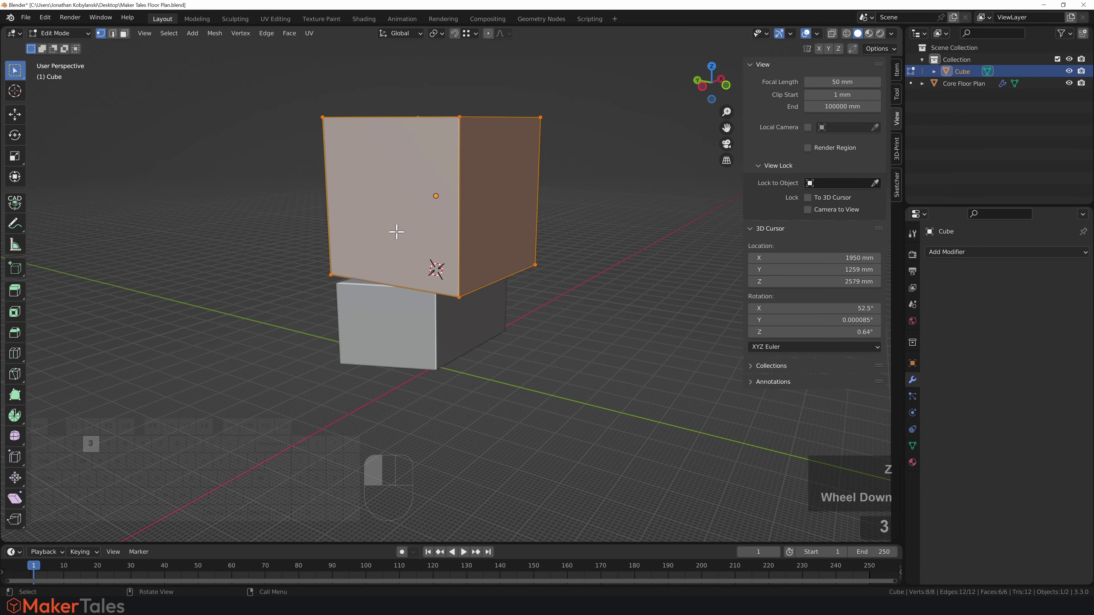
{"action": "left_click", "coordinate": [396, 232]}
{"action": "key", "text": "g"}
{"action": "key", "text": "y"}
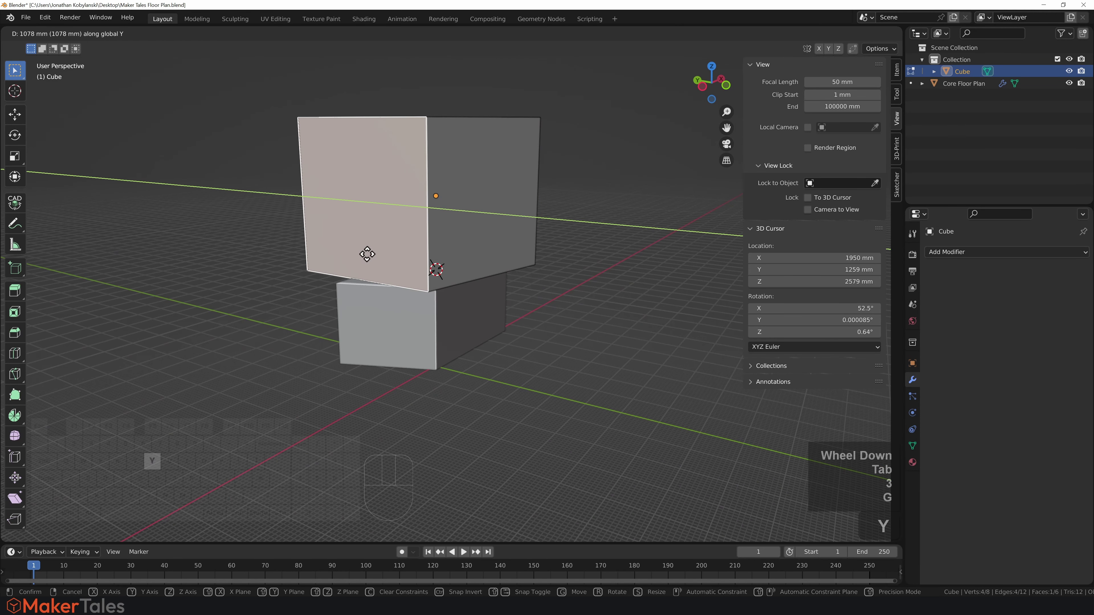
{"action": "key", "text": "x"}
{"action": "left_click", "coordinate": [369, 262]}
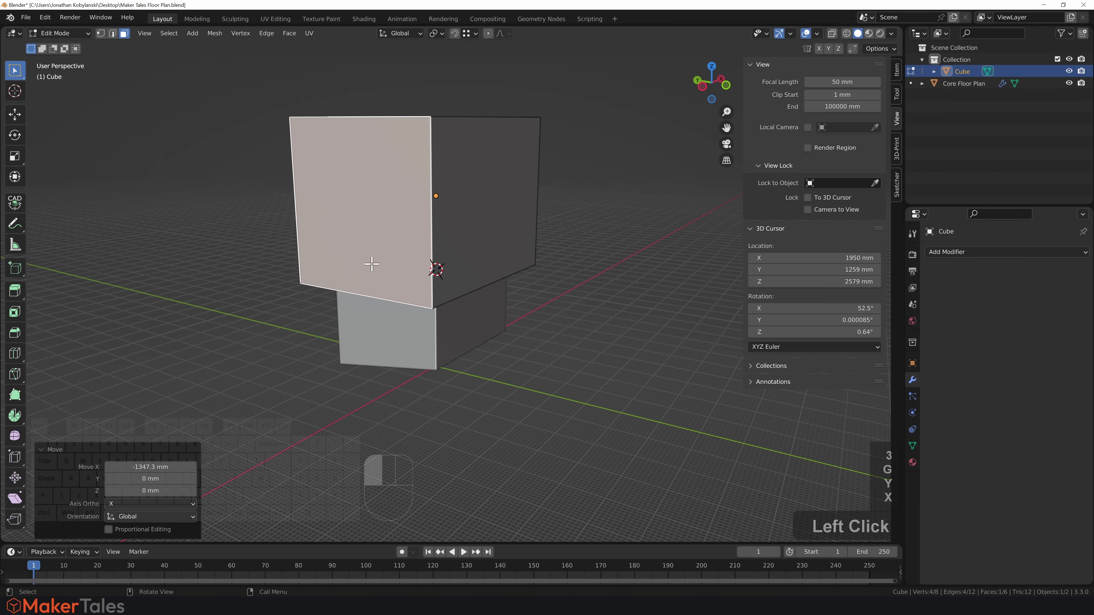
Step: Move the cube's opposite side face outward along global X by about 830 mm and return to Object Mode
{"action": "middle_click_drag", "start_coordinate": [371, 261], "coordinate": [459, 223]}
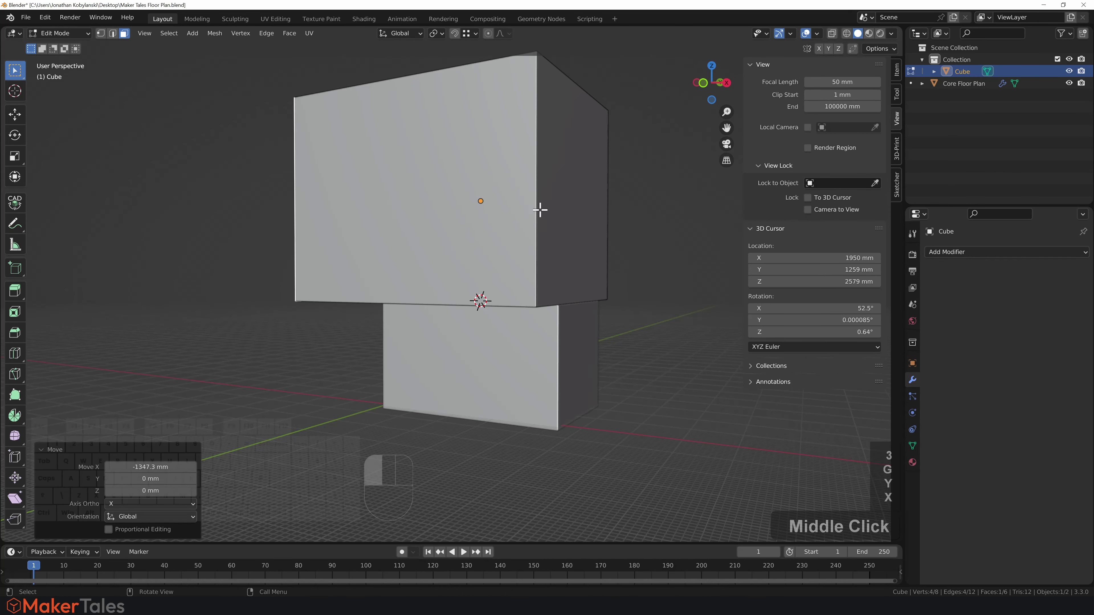
{"action": "left_click", "coordinate": [560, 212]}
{"action": "key", "text": "g"}
{"action": "key", "text": "x"}
{"action": "left_click", "coordinate": [598, 215]}
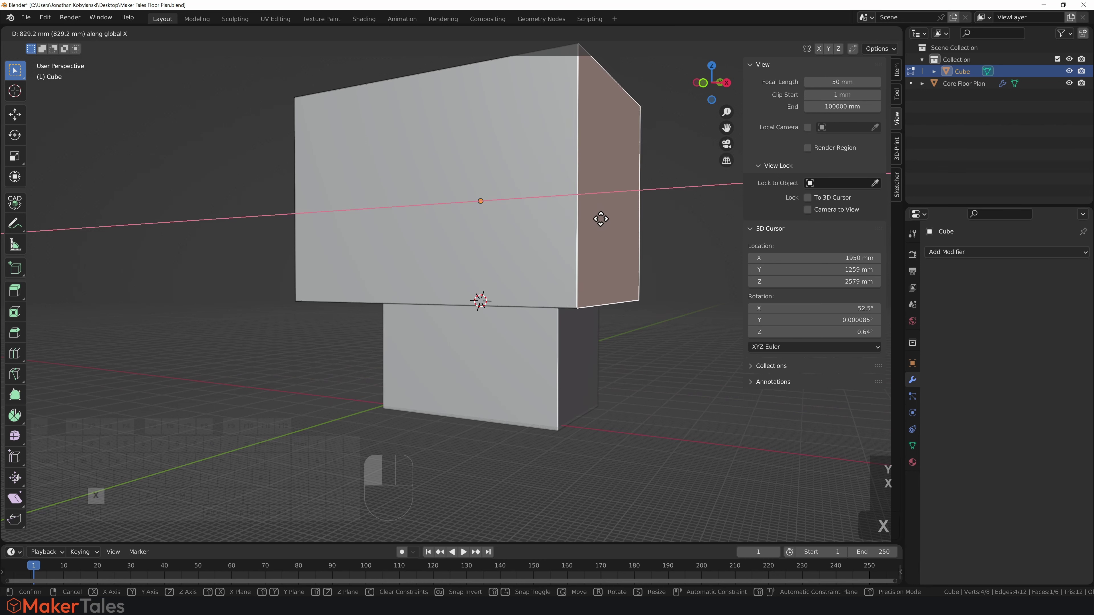
{"action": "key", "text": "Tab"}
{"action": "middle_click_drag", "start_coordinate": [637, 257], "coordinate": [637, 252]}
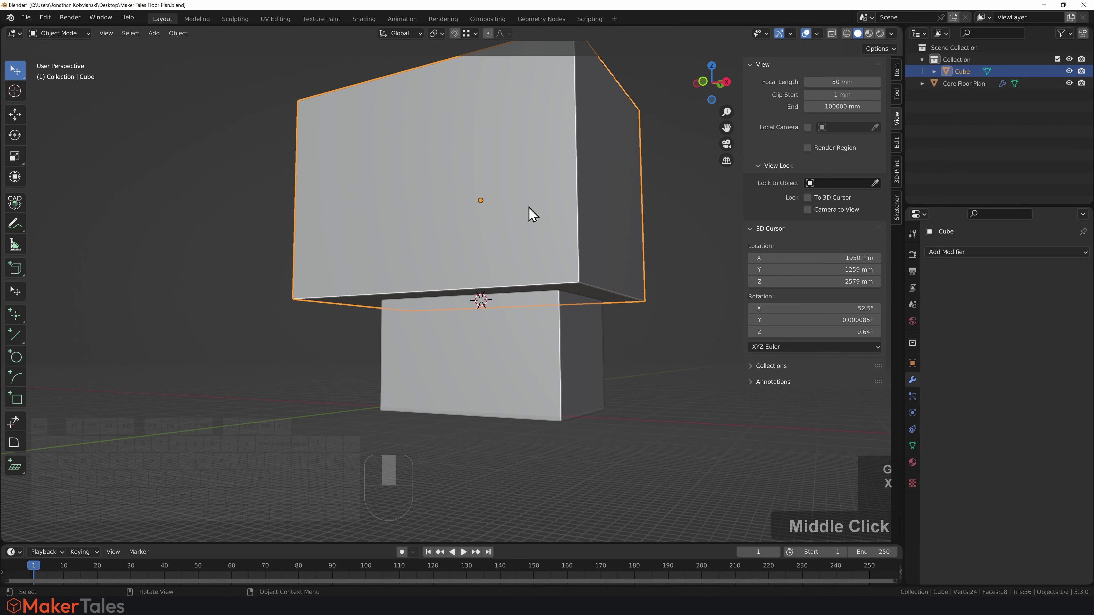
Step: Move the whole cube -100 mm along Z so it overlaps the top of the floor plan solid
{"action": "left_click", "coordinate": [558, 226]}
{"action": "key", "text": "Tab"}
{"action": "key", "text": "g"}
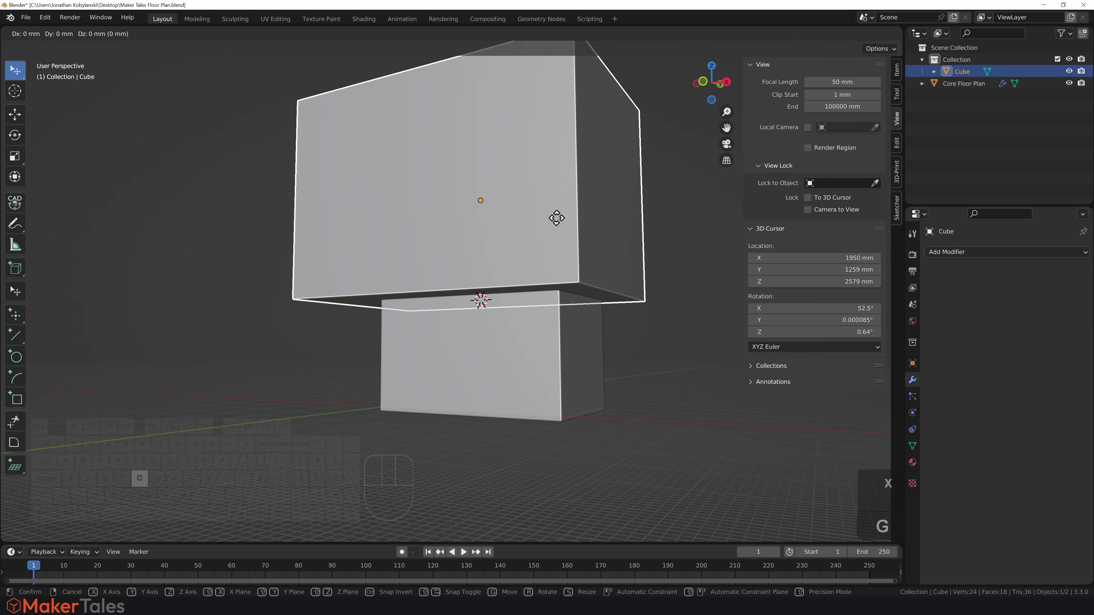
{"action": "type", "text": "z-100"}
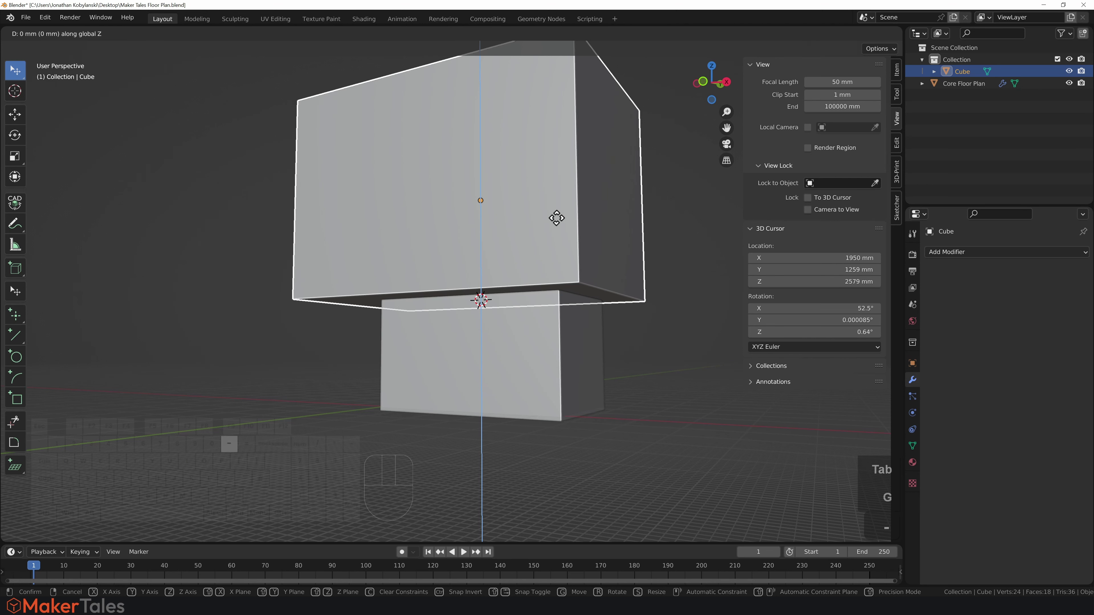
{"action": "key", "text": "Return"}
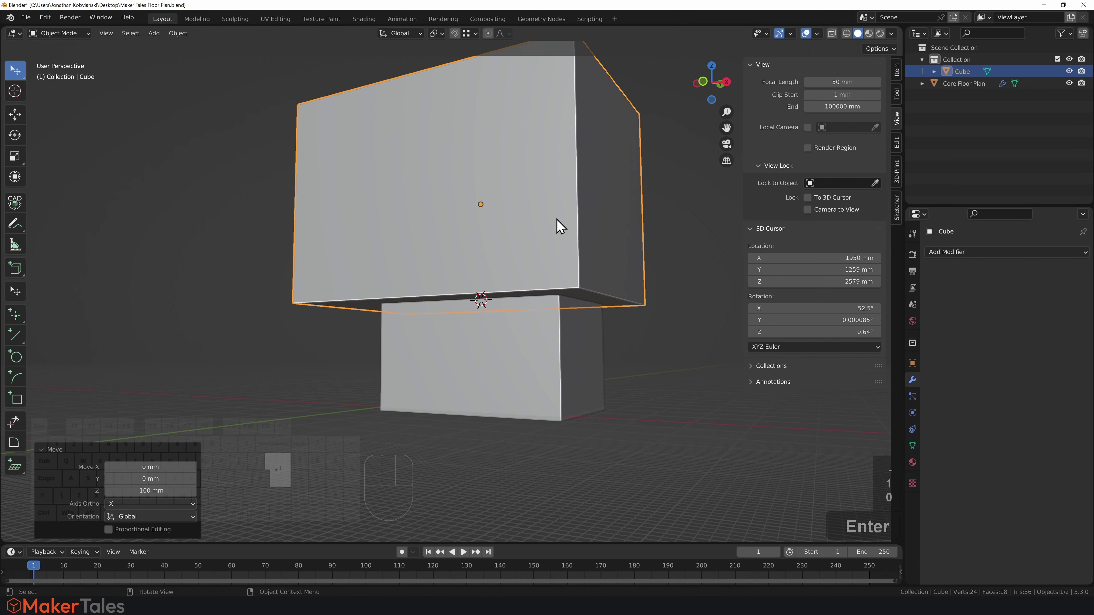
{"action": "left_click", "coordinate": [645, 367]}
{"action": "left_click", "coordinate": [557, 362]}
{"action": "left_click", "coordinate": [624, 363]}
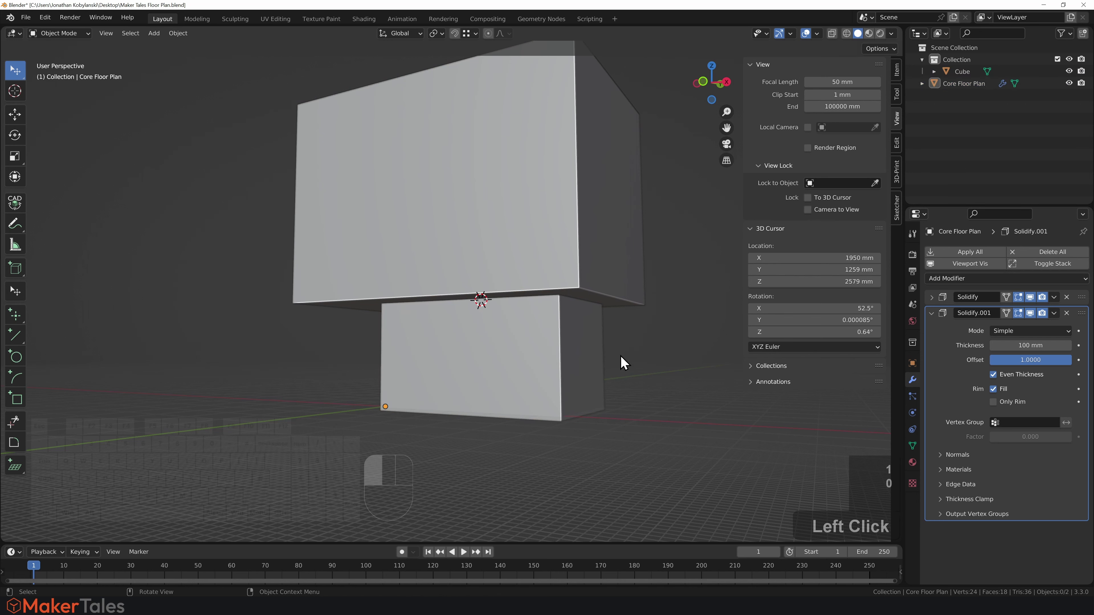
Step: Lower the cube's top face along Z by about 4389 mm to leave a thin slab, and return to Object Mode
{"action": "left_click", "coordinate": [574, 247]}
{"action": "middle_click_drag", "start_coordinate": [542, 204], "coordinate": [552, 259], "text": "shift"}
{"action": "key", "text": "Tab"}
{"action": "key", "text": "Return"}
{"action": "left_click", "coordinate": [539, 209]}
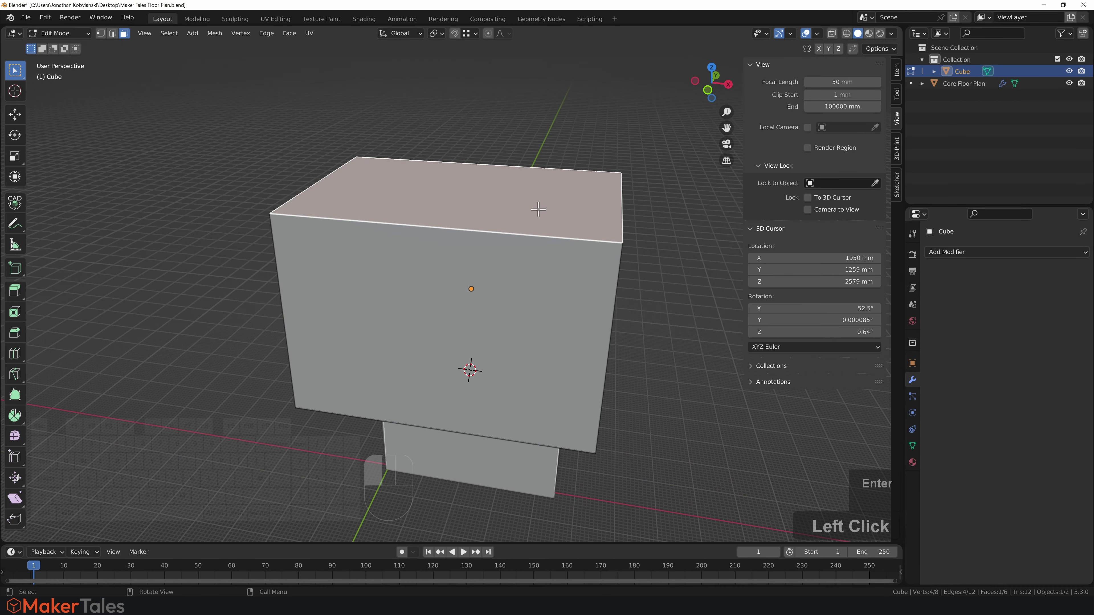
{"action": "key", "text": "g"}
{"action": "key", "text": "z"}
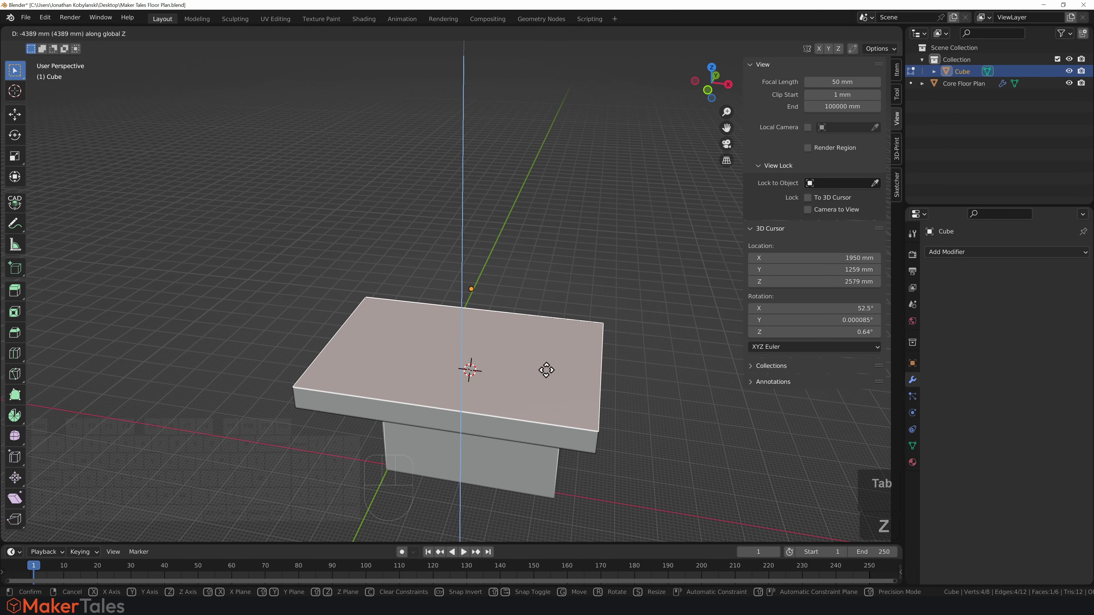
{"action": "left_click", "coordinate": [546, 370]}
{"action": "key", "text": "Tab"}
Step: Subtract the cube slab from Core Floor Plan with a Bool Tool brush difference, keeping the floor plan as the active object
{"action": "scroll", "coordinate": [564, 416], "scroll_direction": "up", "scroll_amount": 2}
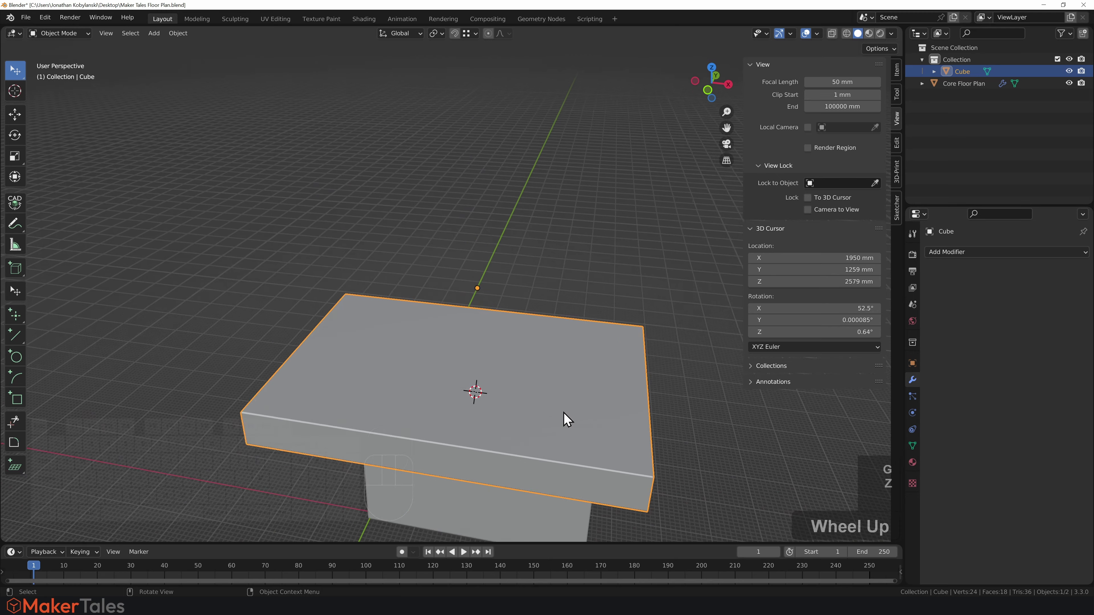
{"action": "scroll", "coordinate": [563, 412], "scroll_direction": "down", "scroll_amount": 5, "text": "shift"}
{"action": "left_click", "coordinate": [632, 386]}
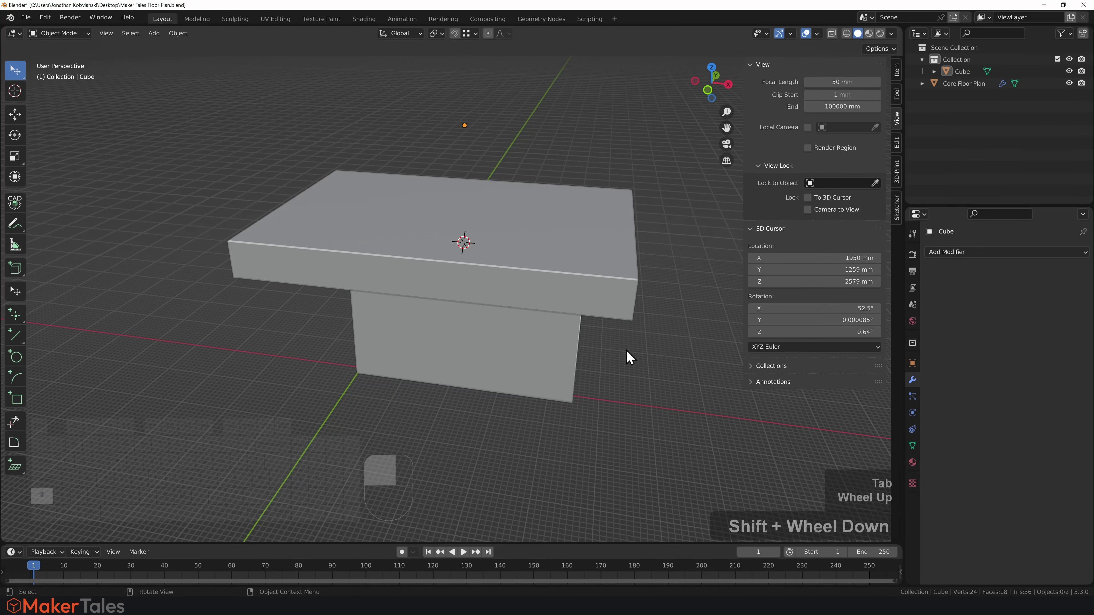
{"action": "middle_click_drag", "start_coordinate": [626, 351], "coordinate": [606, 374], "text": "shift"}
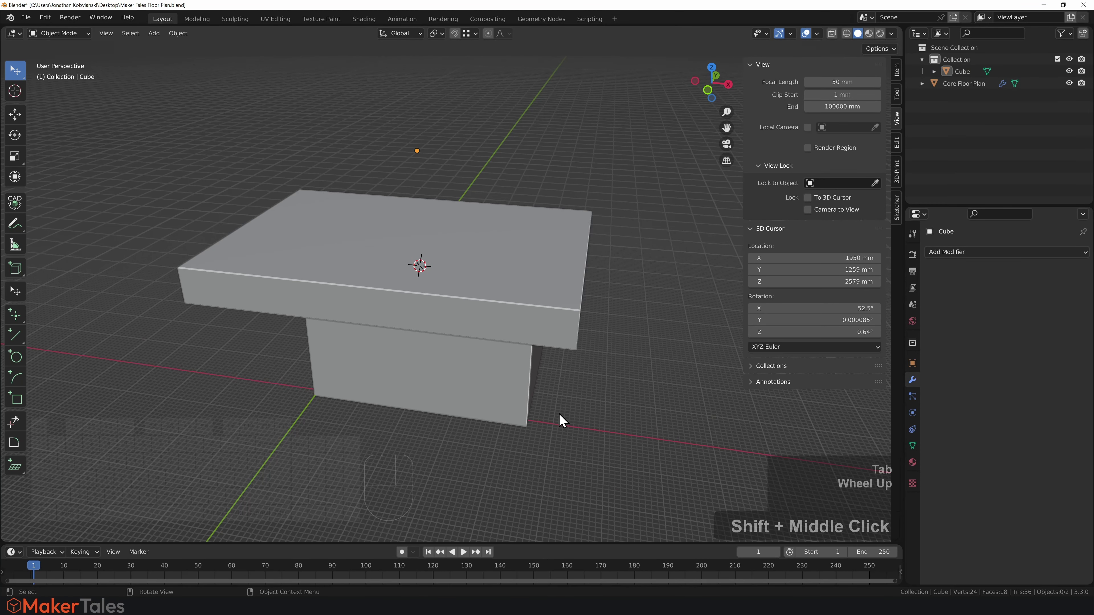
{"action": "left_click", "coordinate": [508, 278]}
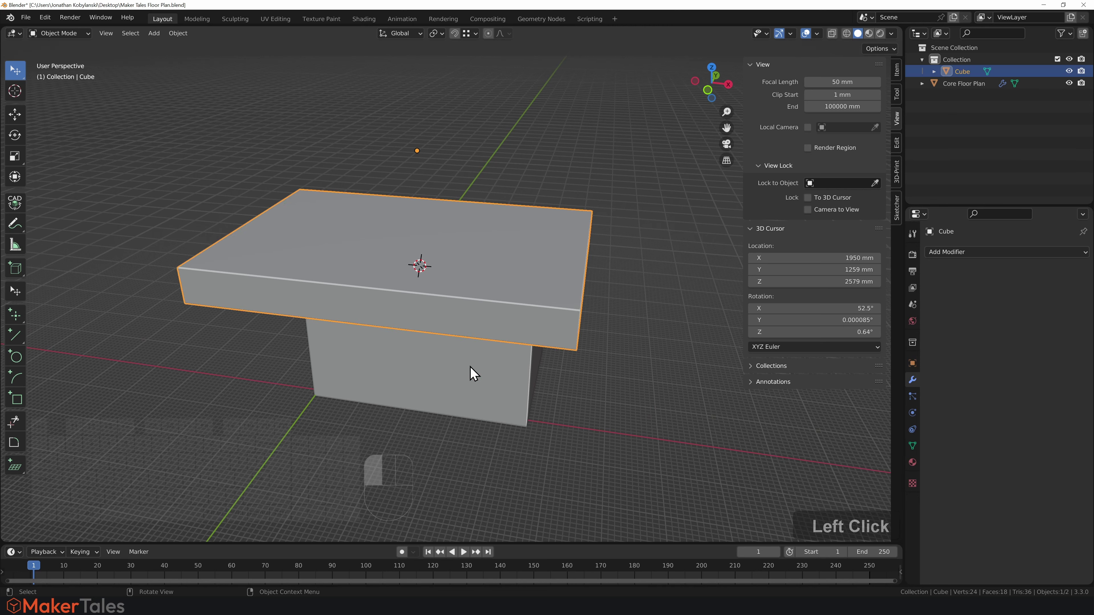
{"action": "left_click", "coordinate": [431, 384], "text": "shift"}
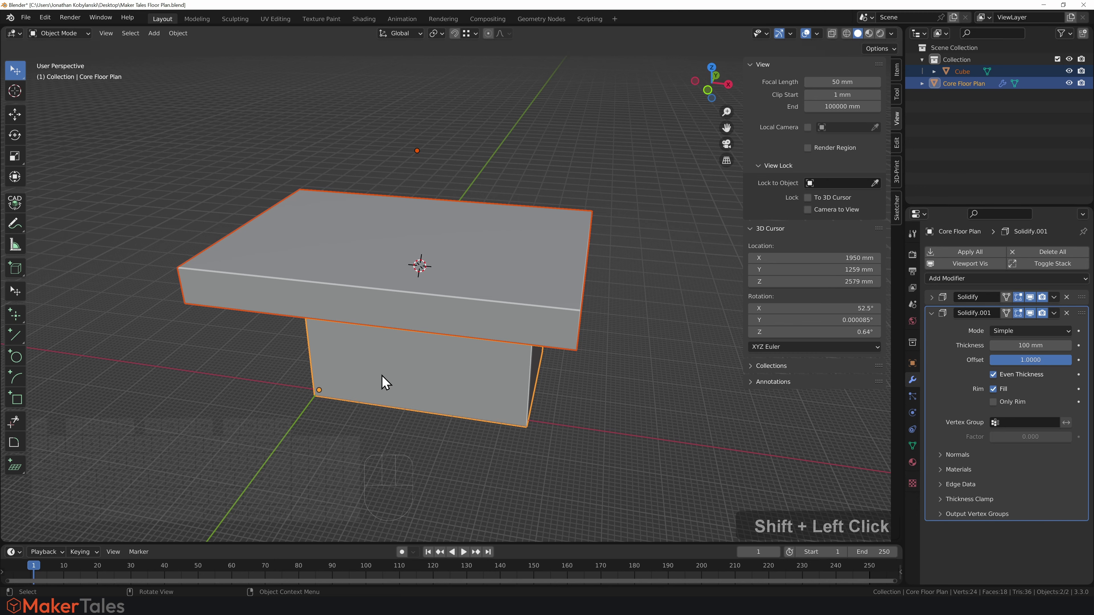
{"action": "key", "text": "ctrl"}
{"action": "key", "text": "ctrl+KP_Subtract"}
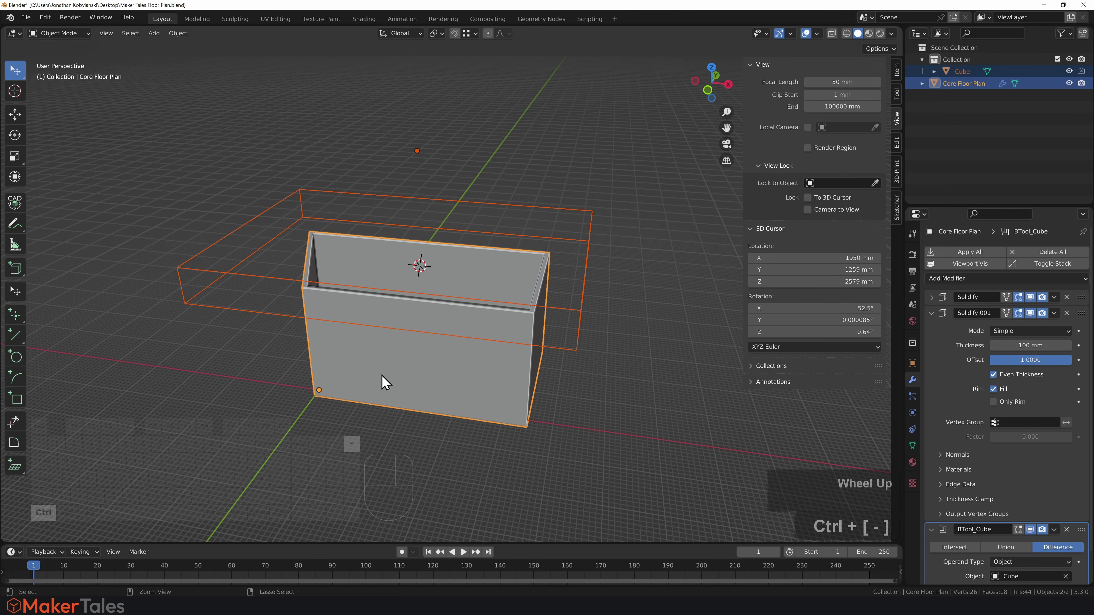
Step: Examine the cut-open top and interior walls of the room from above
{"action": "scroll", "coordinate": [630, 225], "scroll_direction": "down", "scroll_amount": 1, "text": "shift"}
{"action": "left_click", "coordinate": [631, 225]}
{"action": "middle_click_drag", "start_coordinate": [536, 214], "coordinate": [471, 305]}
{"action": "scroll", "coordinate": [509, 207], "scroll_direction": "down", "scroll_amount": 1}
{"action": "scroll", "coordinate": [509, 208], "scroll_direction": "up", "scroll_amount": 3}
{"action": "scroll", "coordinate": [513, 205], "scroll_direction": "down", "scroll_amount": 1}
{"action": "scroll", "coordinate": [500, 299], "scroll_direction": "up", "scroll_amount": 1}
{"action": "scroll", "coordinate": [500, 300], "scroll_direction": "down", "scroll_amount": 3}
{"action": "scroll", "coordinate": [501, 300], "scroll_direction": "up", "scroll_amount": 1}
Step: Rename the cube cutter object as "Roof CA"
{"action": "left_click", "coordinate": [476, 241]}
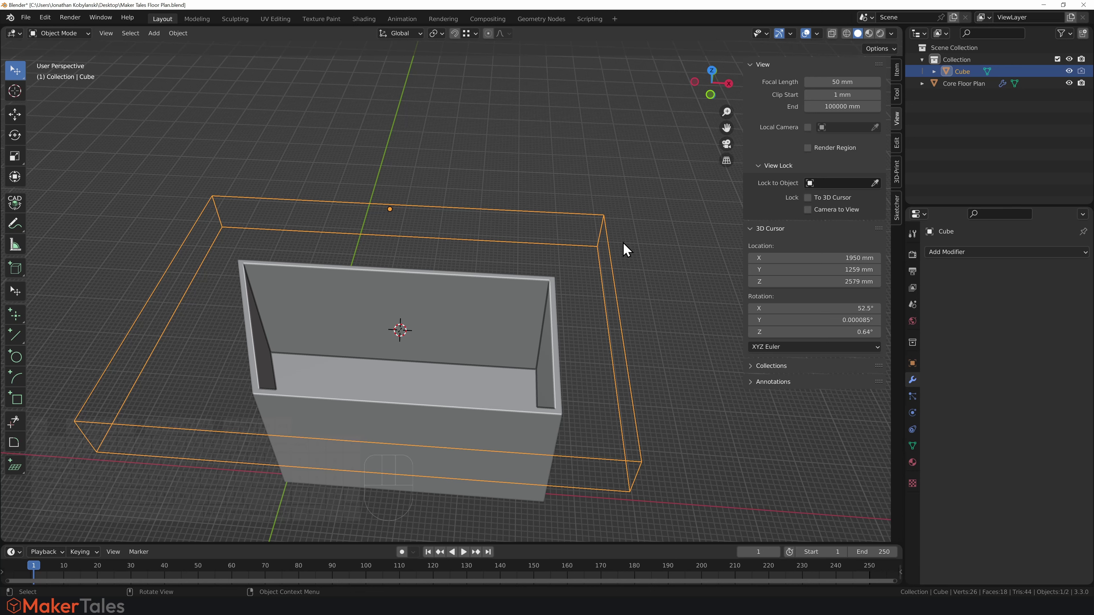
{"action": "key", "text": "F2"}
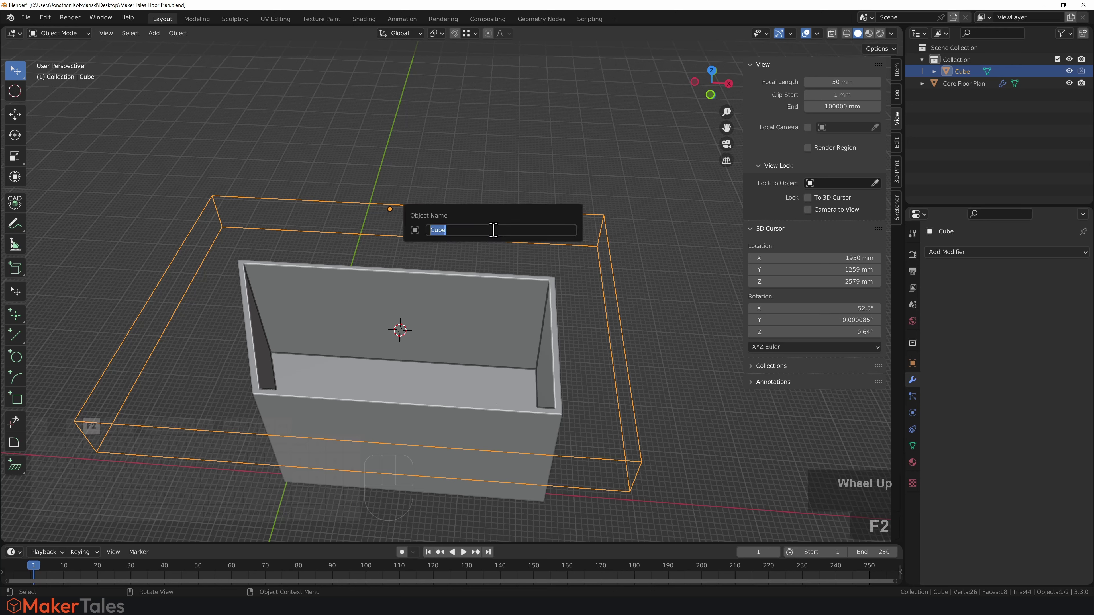
{"action": "type", "text": "R"}
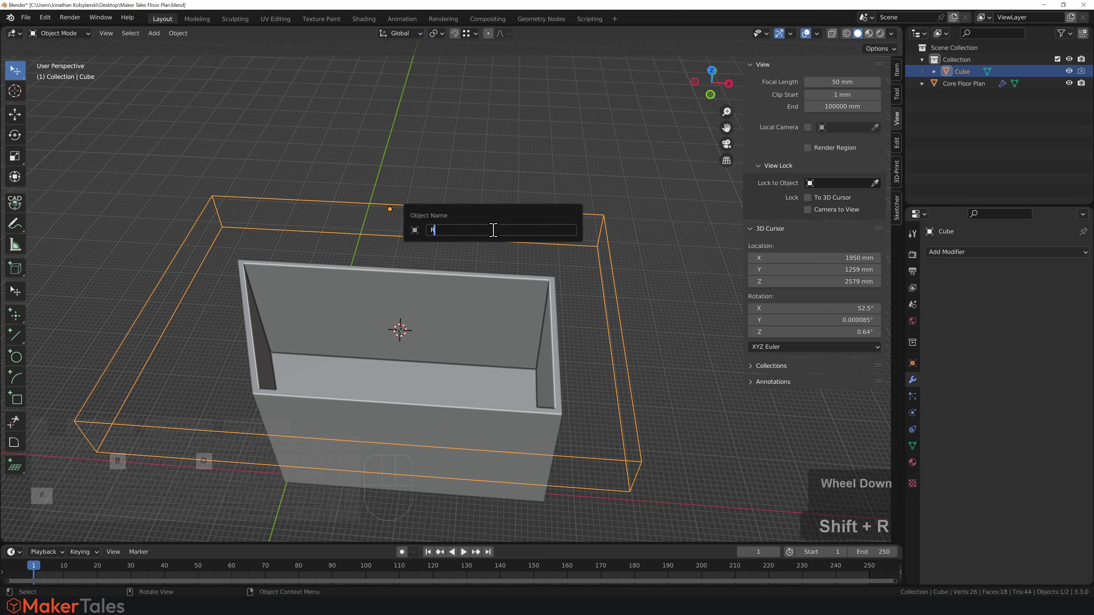
{"action": "type", "text": "oof CA"}
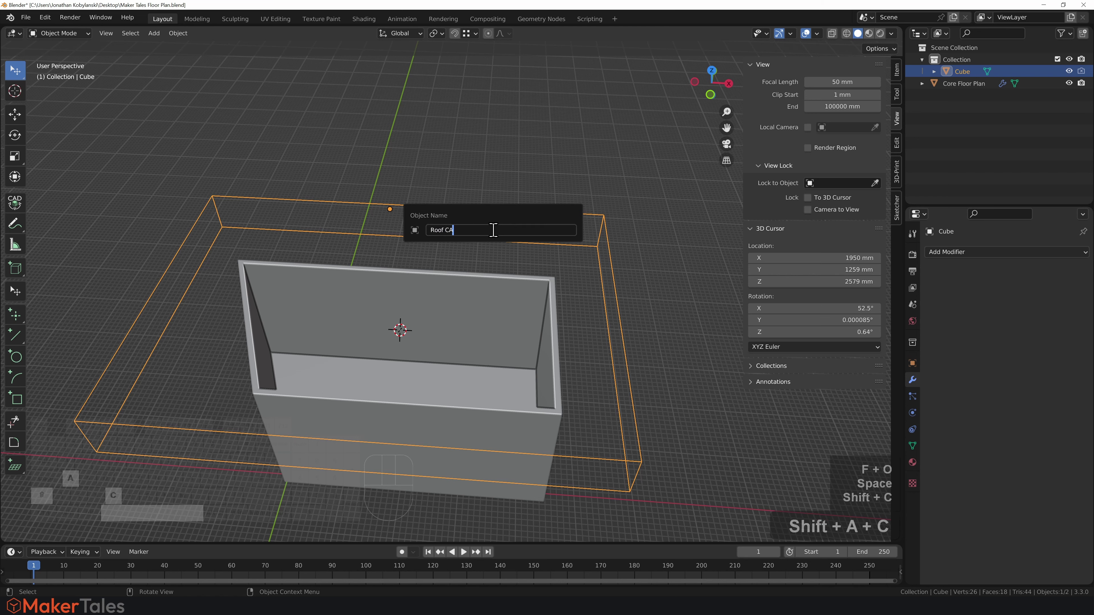
{"action": "key", "text": "Return"}
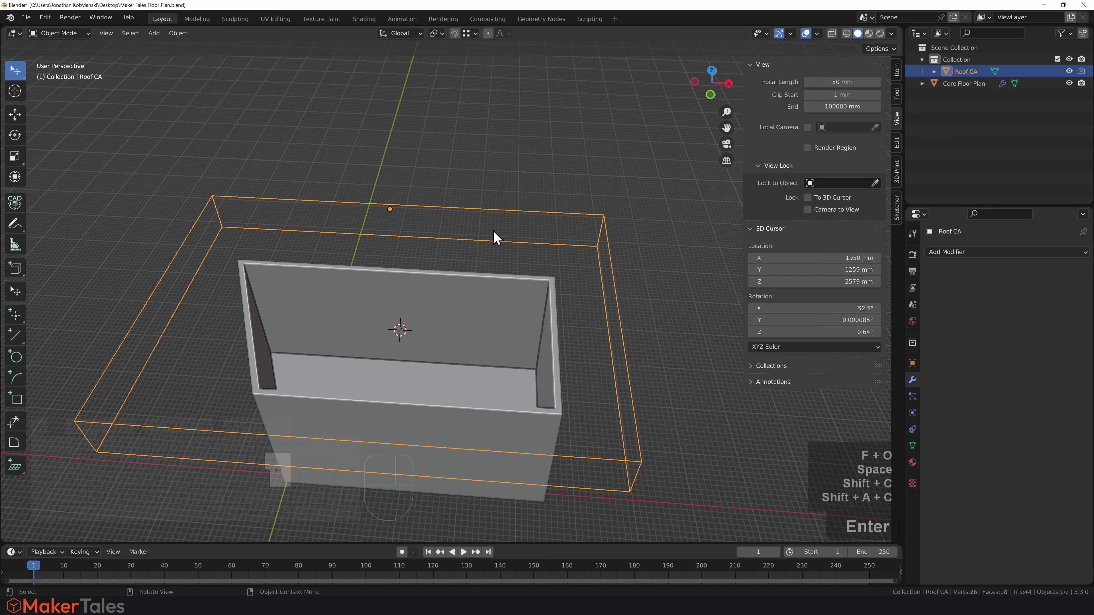
Step: Hide the Roof CA cutter in the viewport and save the file
{"action": "left_click", "coordinate": [525, 149]}
{"action": "left_click", "coordinate": [500, 212]}
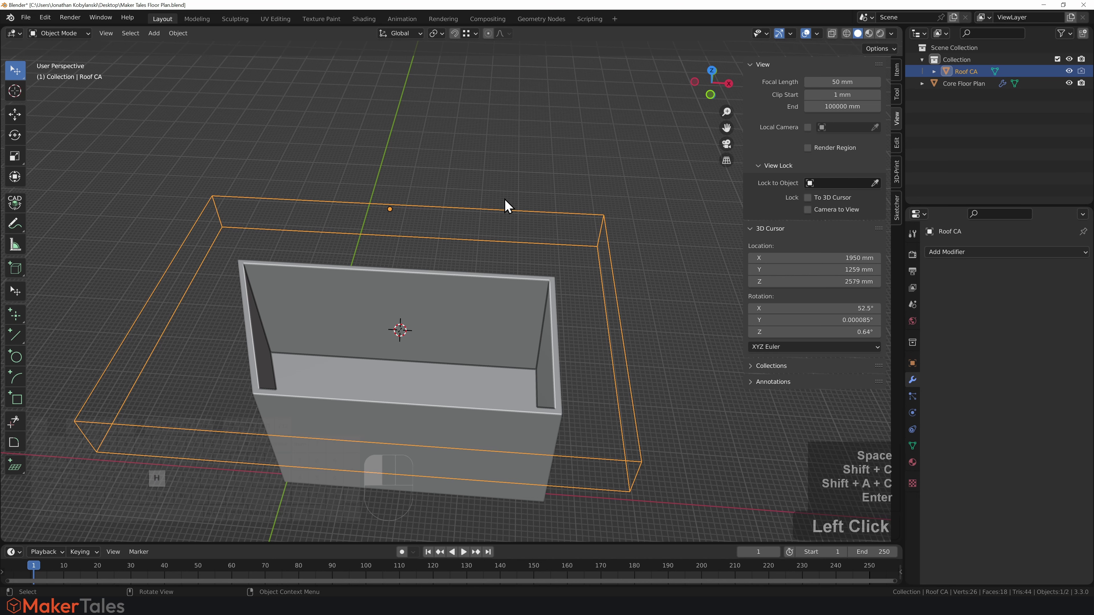
{"action": "key", "text": "h"}
{"action": "left_click", "coordinate": [25, 17]}
{"action": "left_click", "coordinate": [59, 99]}
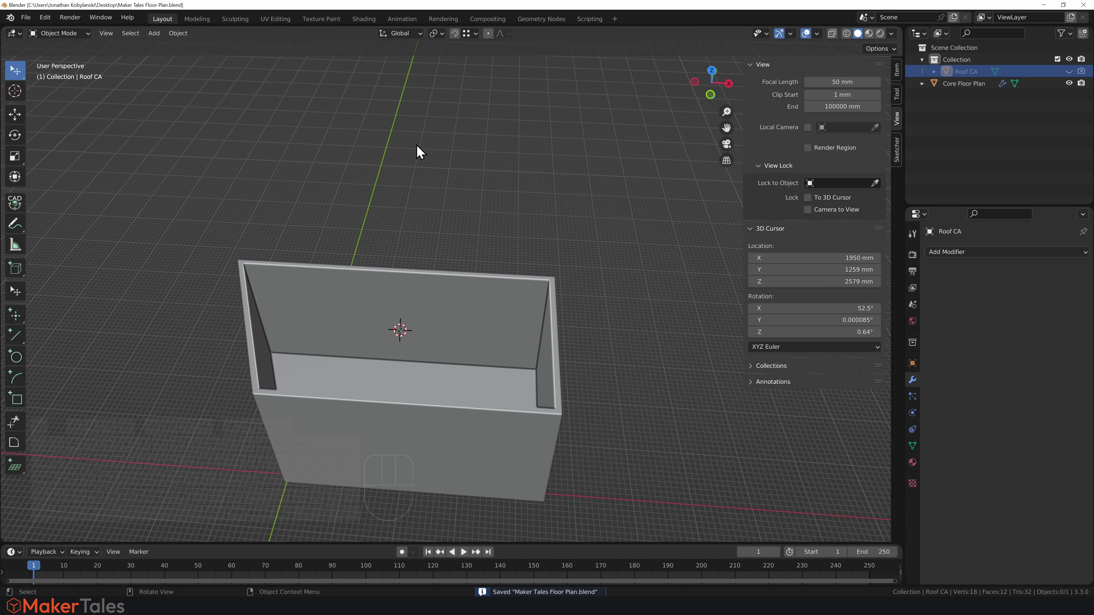
Step: Snap the 3D cursor to the world origin
{"action": "middle_click_drag", "start_coordinate": [437, 345], "coordinate": [432, 244]}
{"action": "scroll", "coordinate": [406, 286], "scroll_direction": "up", "scroll_amount": 3}
{"action": "middle_click_drag", "start_coordinate": [405, 286], "coordinate": [449, 210], "text": "shift"}
{"action": "middle_click_drag", "start_coordinate": [347, 391], "coordinate": [415, 229], "text": "shift"}
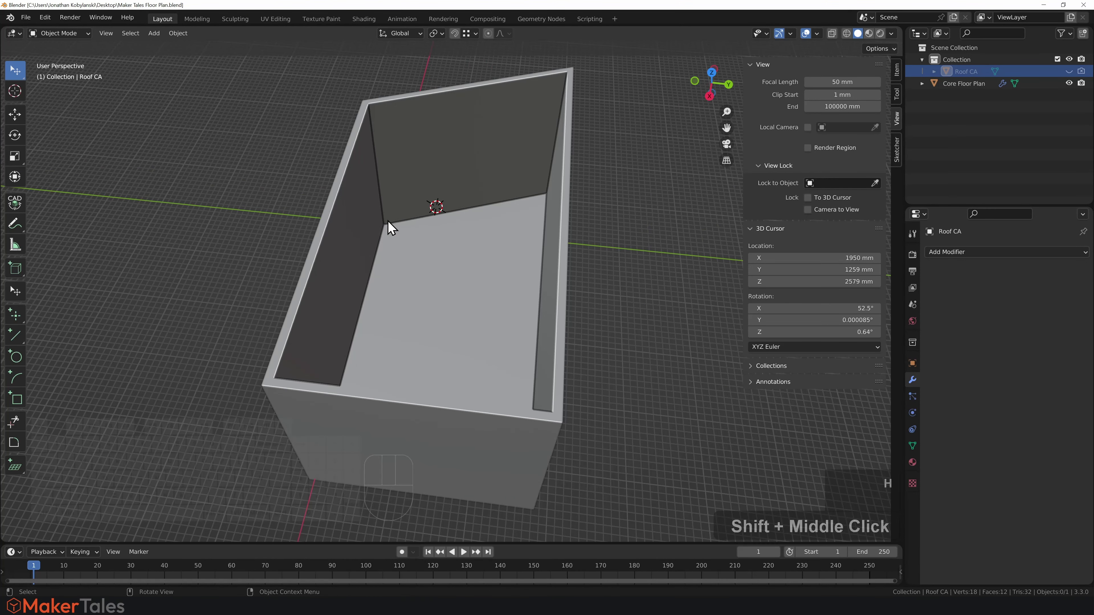
{"action": "key", "text": "shift+s"}
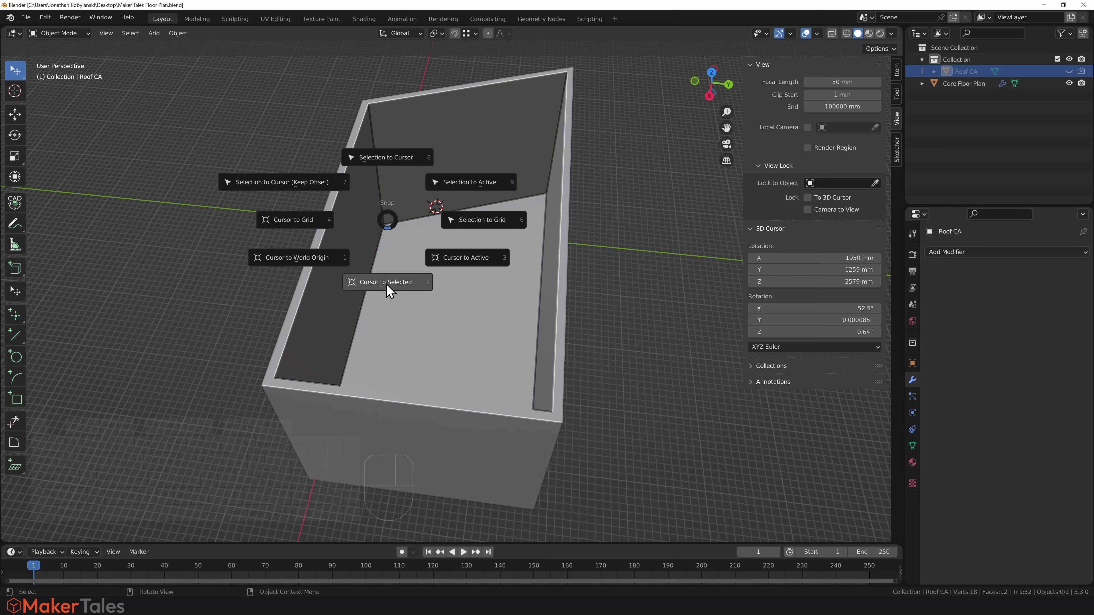
{"action": "scroll", "coordinate": [288, 259], "scroll_direction": "up", "scroll_amount": 1}
{"action": "left_click", "coordinate": [288, 259]}
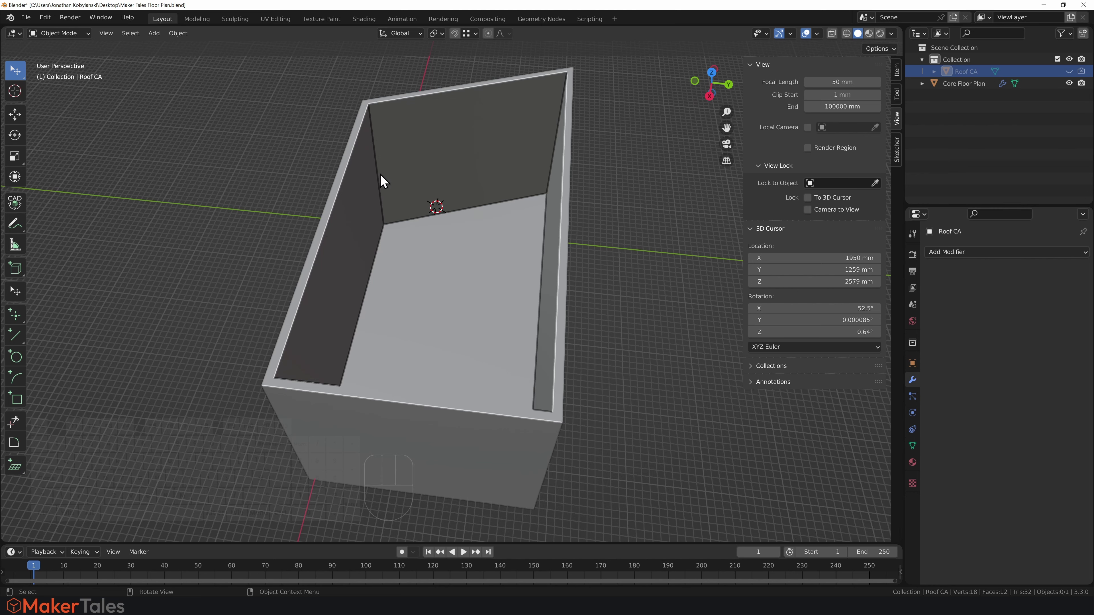
{"action": "left_click", "coordinate": [300, 203]}
{"action": "key", "text": "shift+s"}
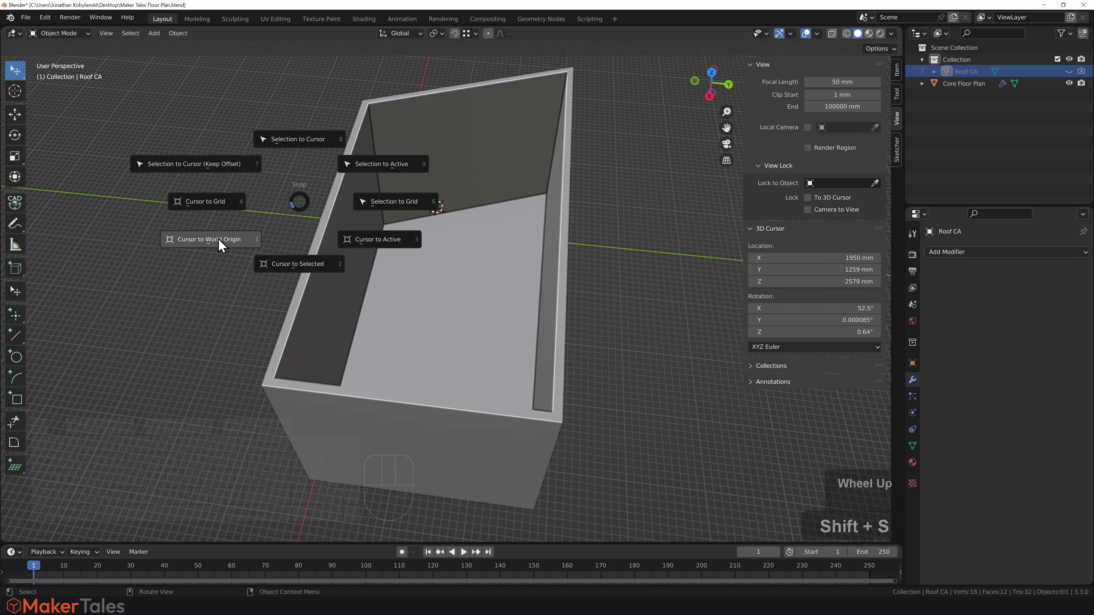
{"action": "left_click", "coordinate": [216, 241]}
{"action": "middle_click_drag", "start_coordinate": [227, 225], "coordinate": [463, 200]}
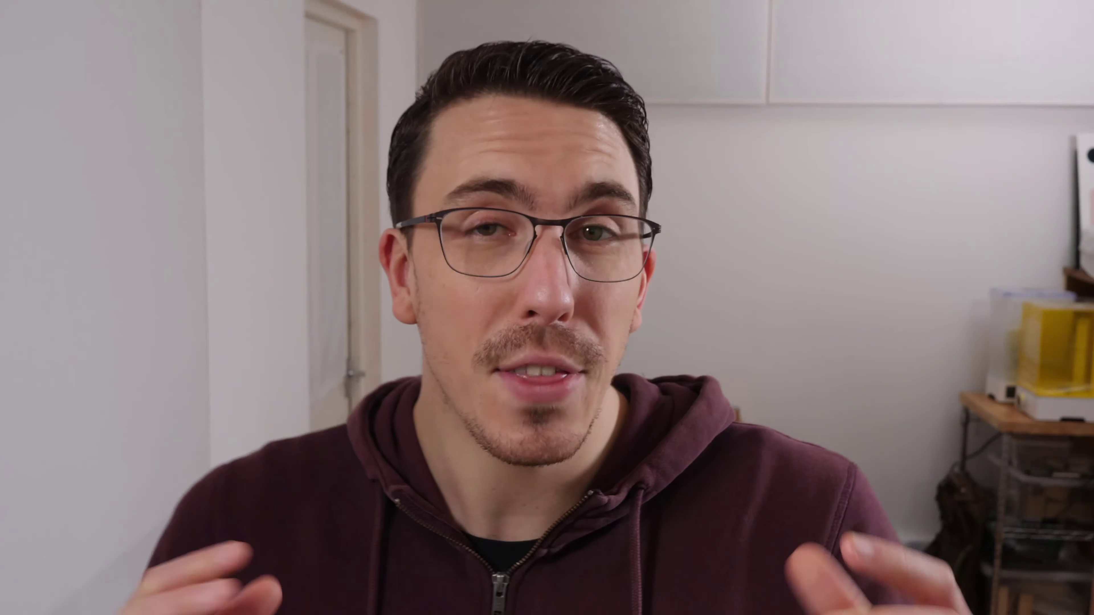